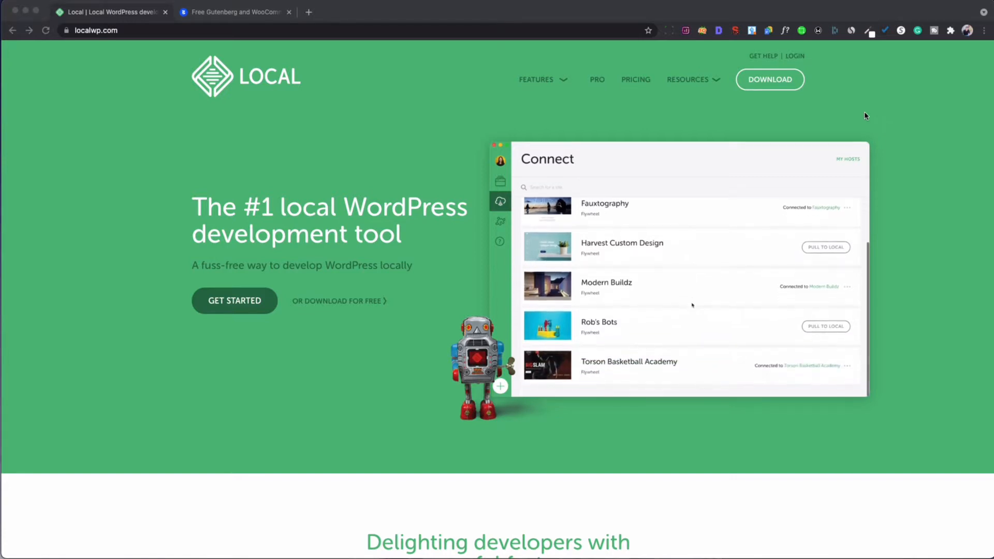
# Open the Download Local form from the localwp.com top navigation.
pyautogui.click(761, 83)
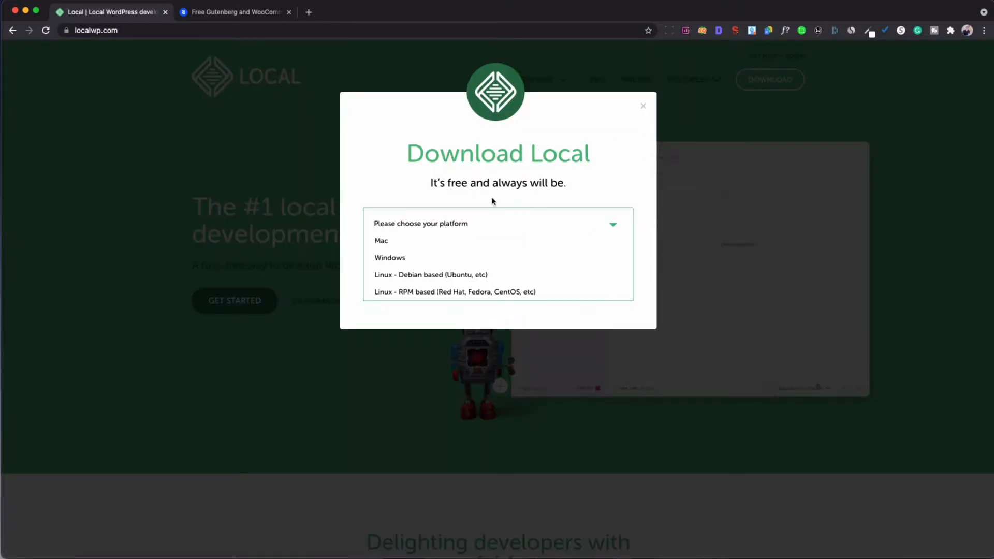
# Request the Mac build of Local with your first name, last name and work email, then close the confirmation.
pyautogui.click(437, 242)
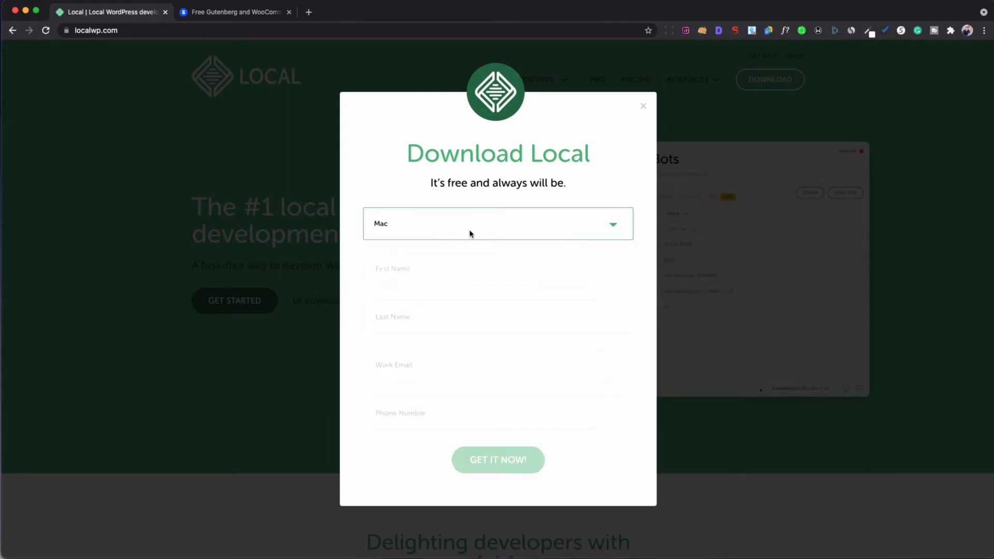
pyautogui.click(426, 269)
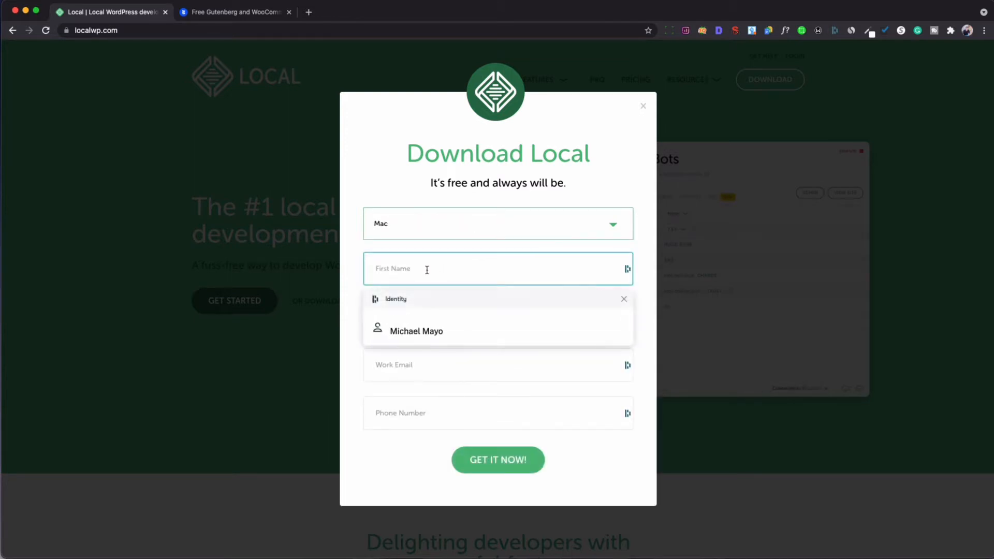
pyautogui.write('Mike')
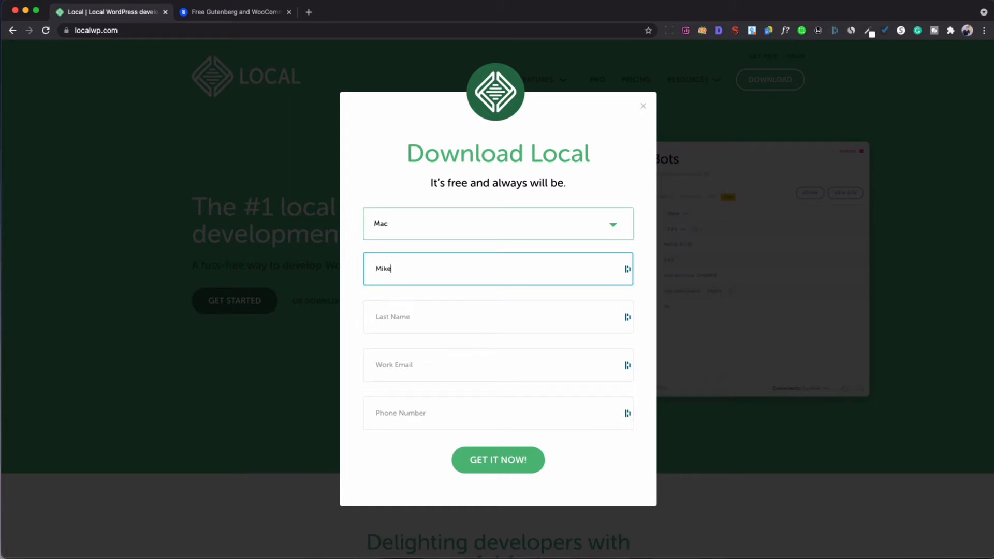
pyautogui.click(418, 313)
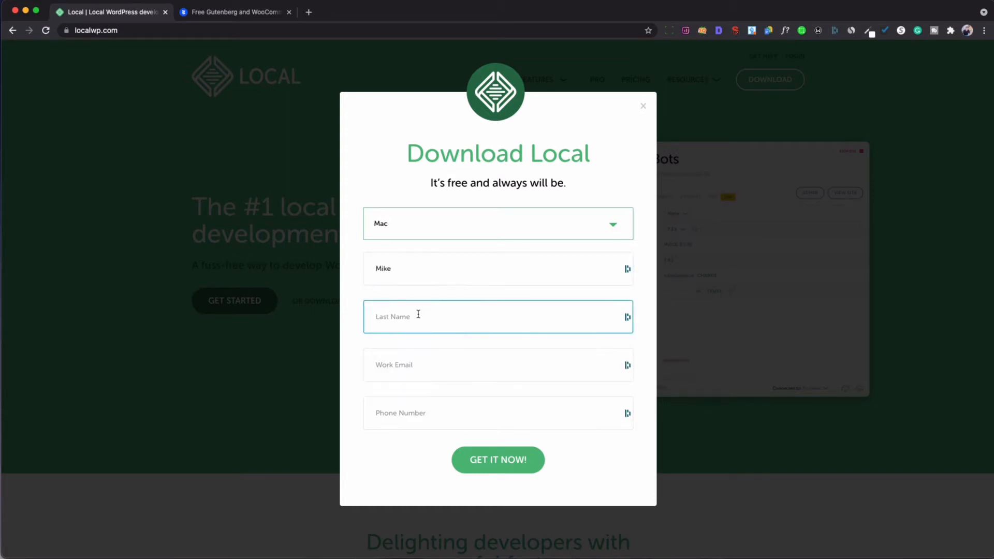
pyautogui.write('Mayo')
pyautogui.click(408, 372)
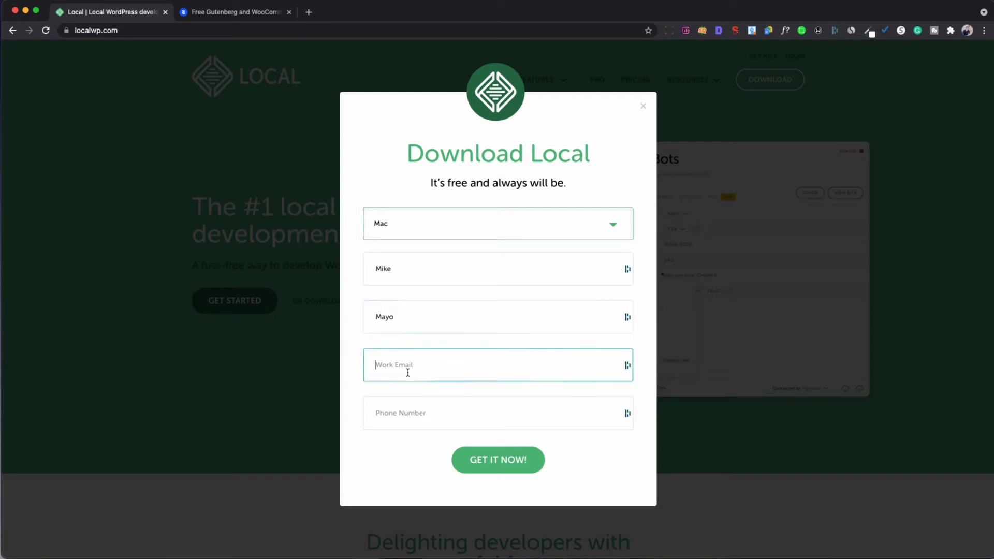
pyautogui.write('m')
pyautogui.press('BackSpace')
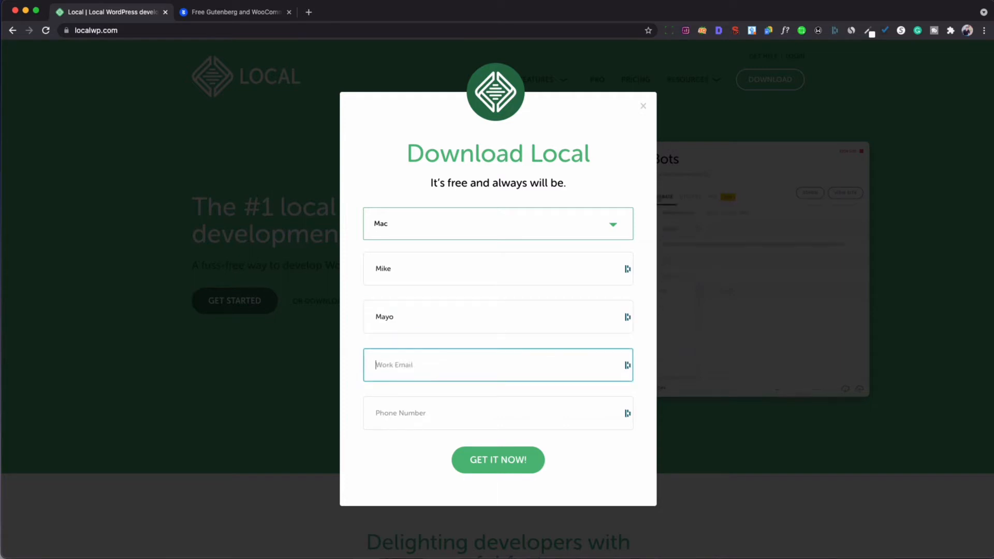
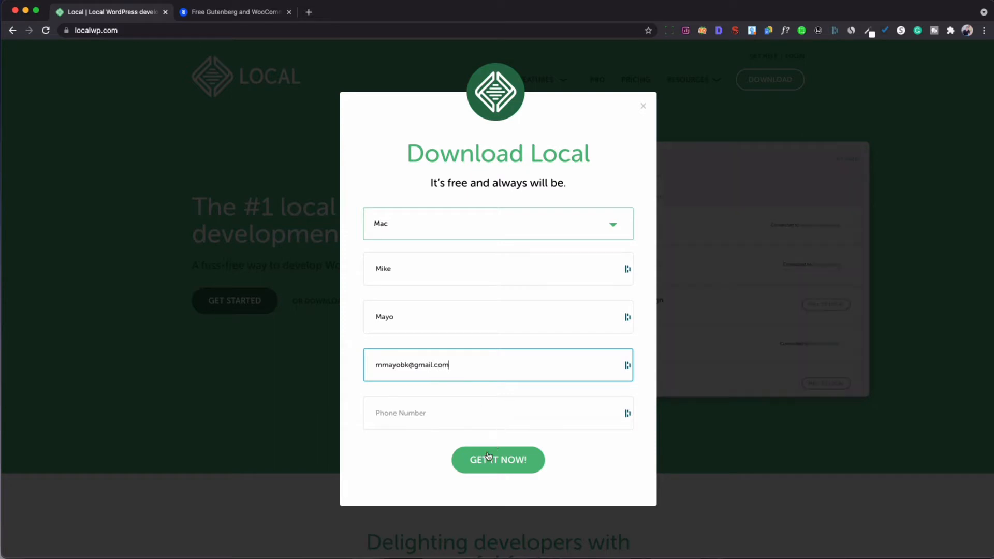
pyautogui.click(487, 456)
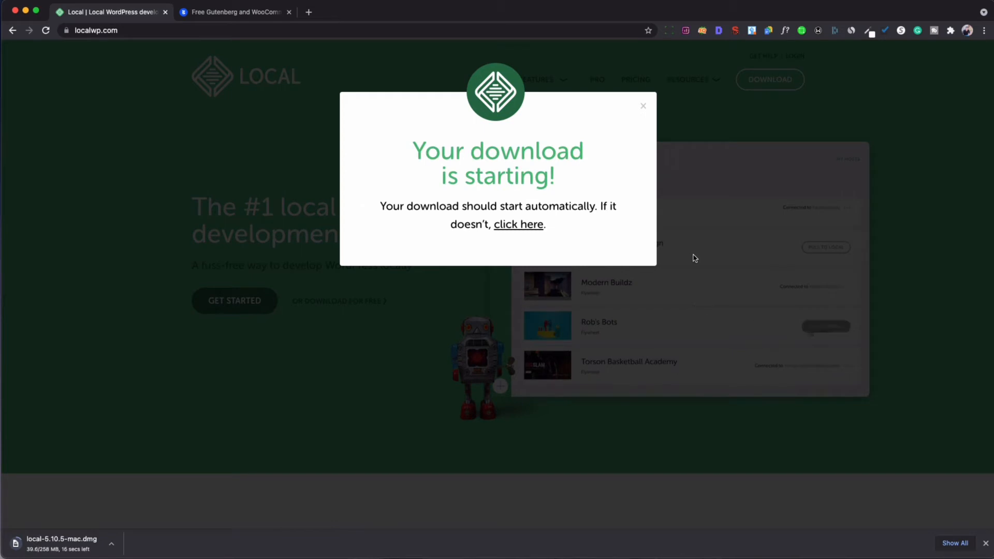
pyautogui.click(643, 108)
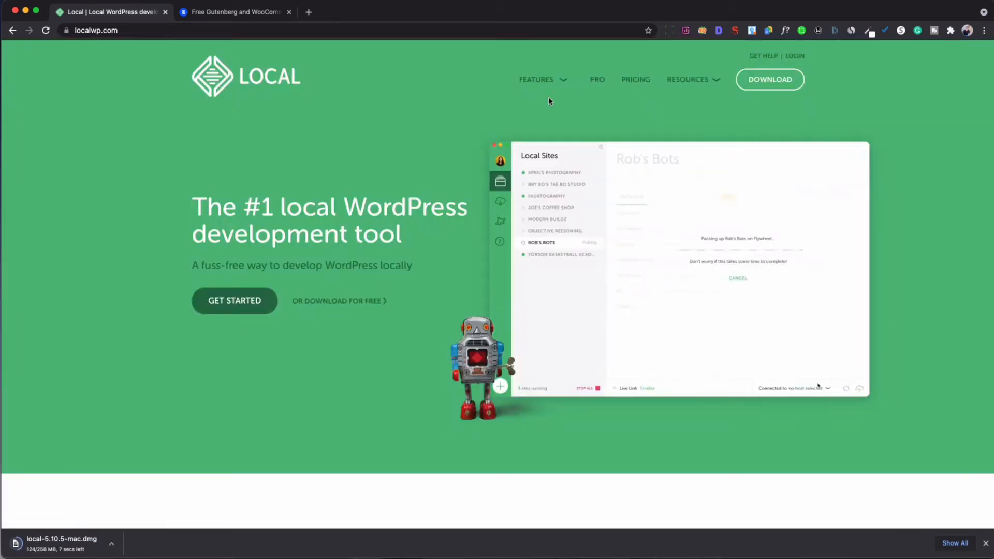
# Download blocksy.1.8.3.2.zip from the Blocksy page on wordpress.org, then return to localwp.com.
pyautogui.click(253, 13)
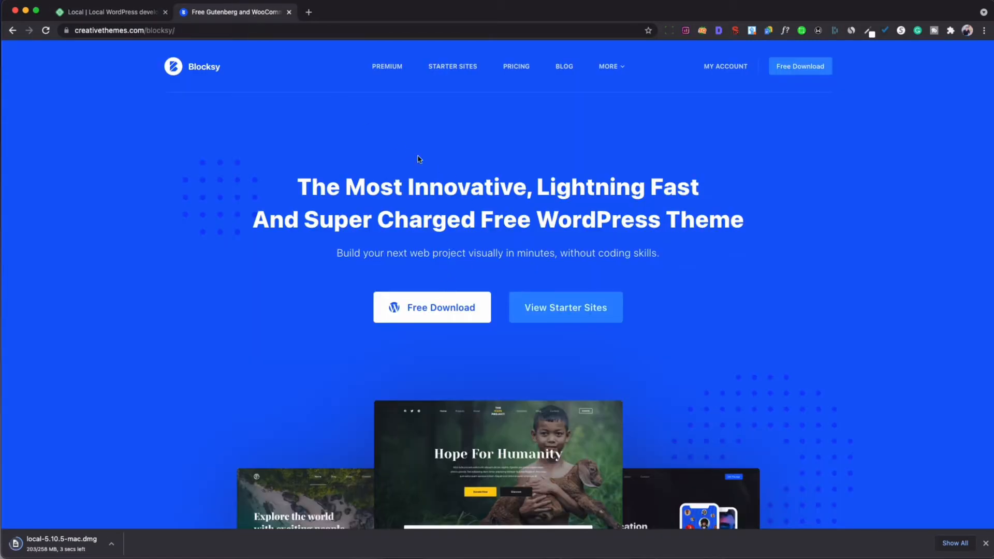
pyautogui.scroll(-1, 448, 231)
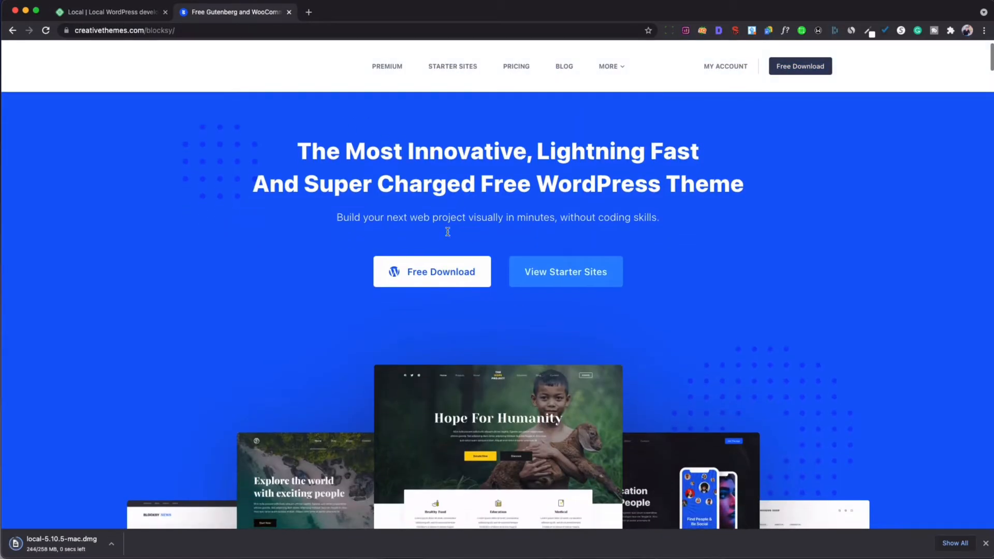
pyautogui.click(438, 270)
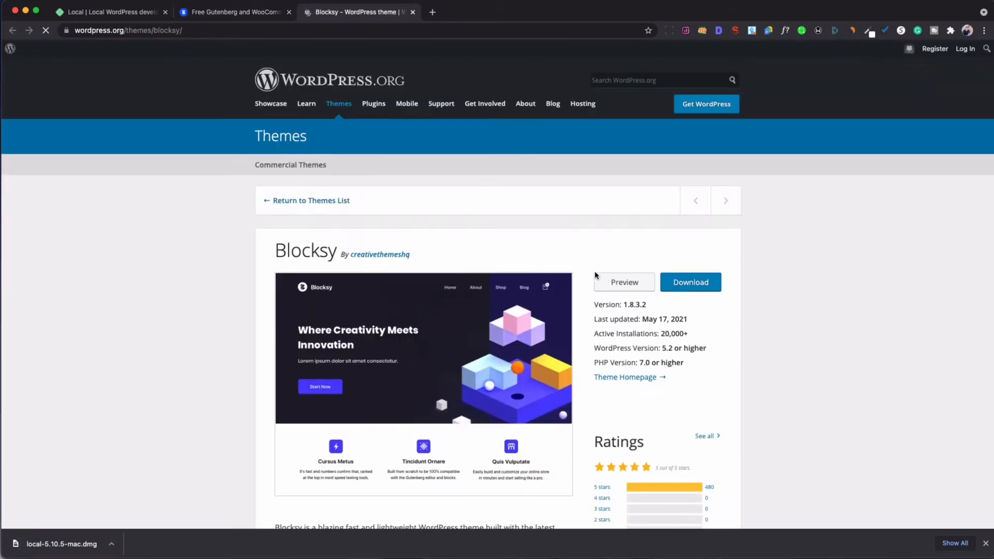
pyautogui.click(689, 284)
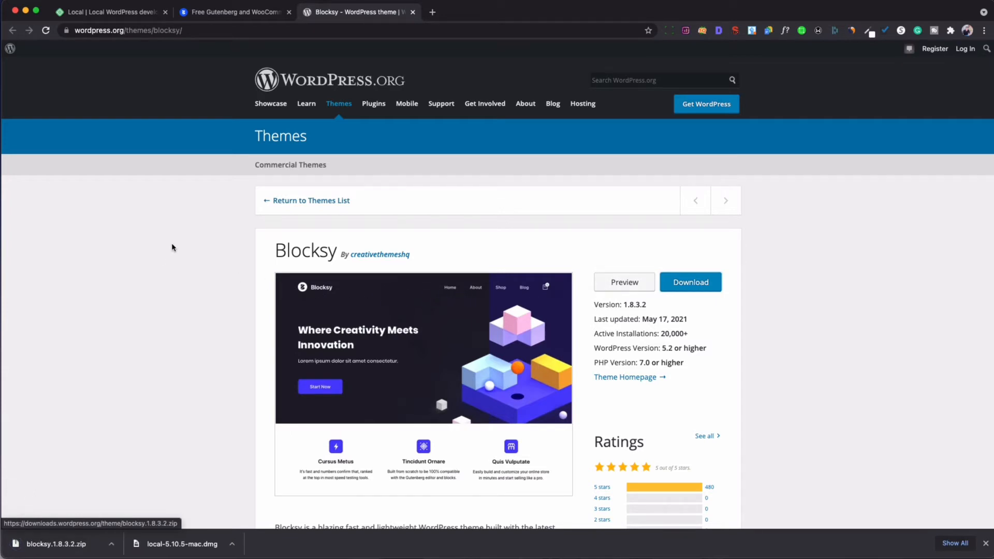
pyautogui.click(199, 14)
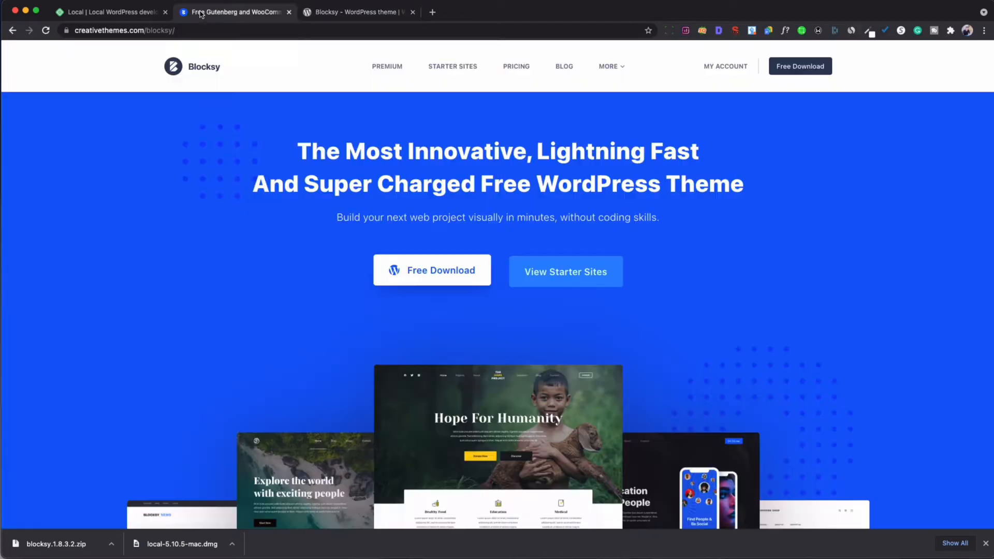
pyautogui.click(129, 15)
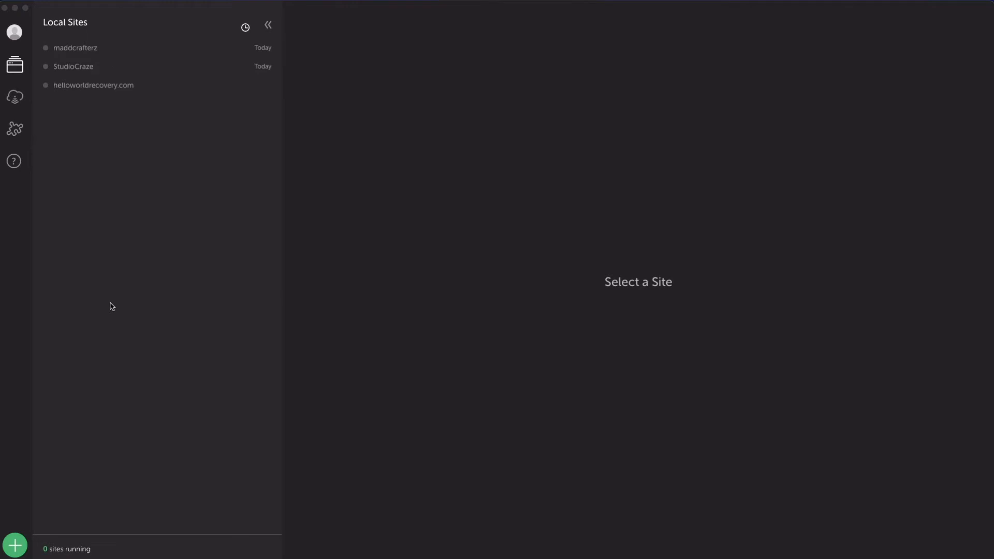
# Start adding a new site in Local with the green + button.
pyautogui.click(15, 544)
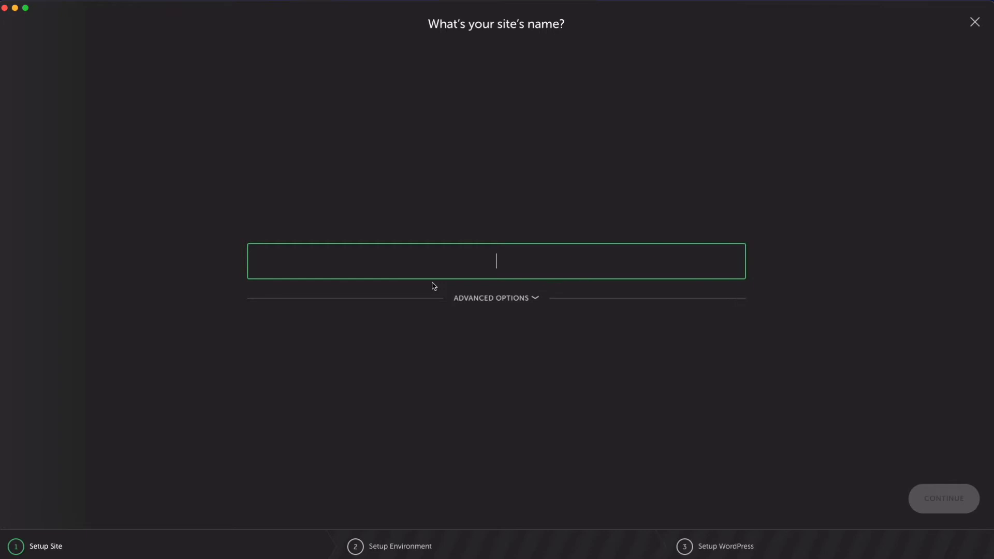
# Name the new site 'Dog Craze' and continue with the Preferred environment.
pyautogui.write('Dog ')
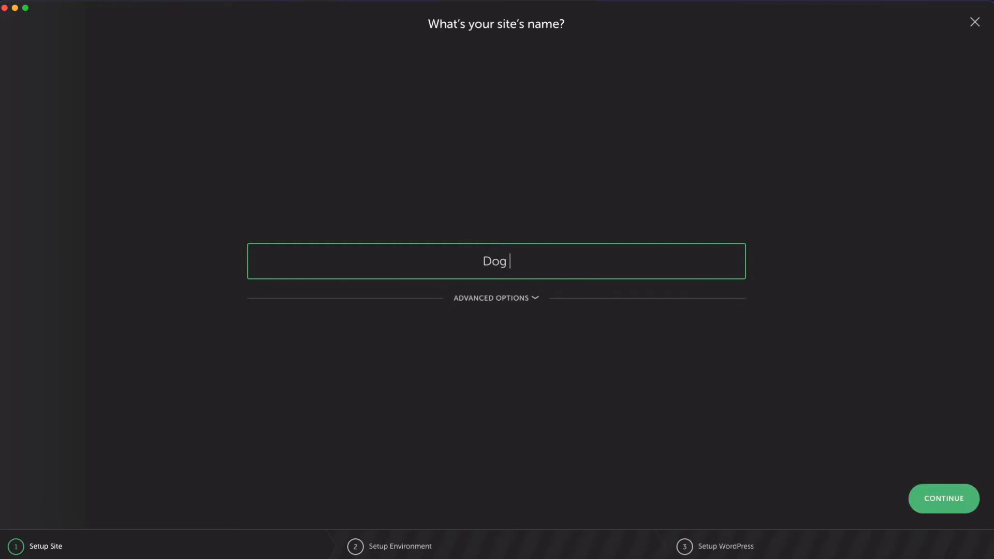
pyautogui.write('Craze')
pyautogui.click(955, 506)
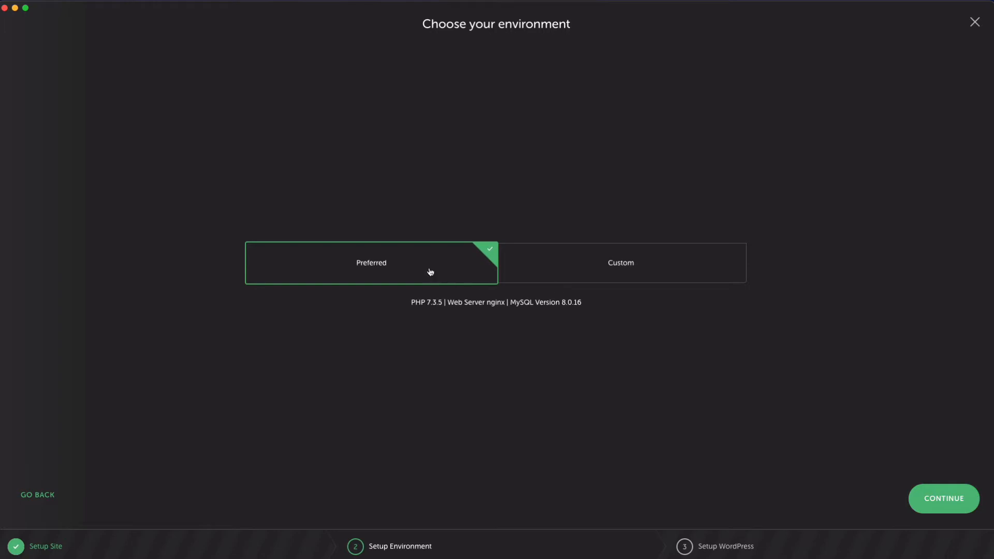
pyautogui.click(933, 500)
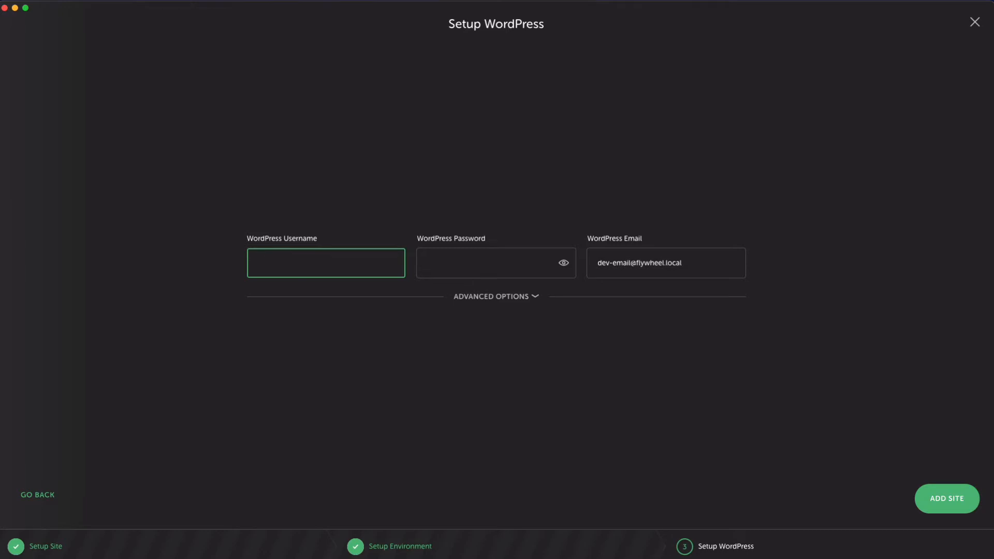
# Enter the WordPress admin username and password, and replace the default admin email with your own.
pyautogui.write('mikebk')
pyautogui.click(450, 262)
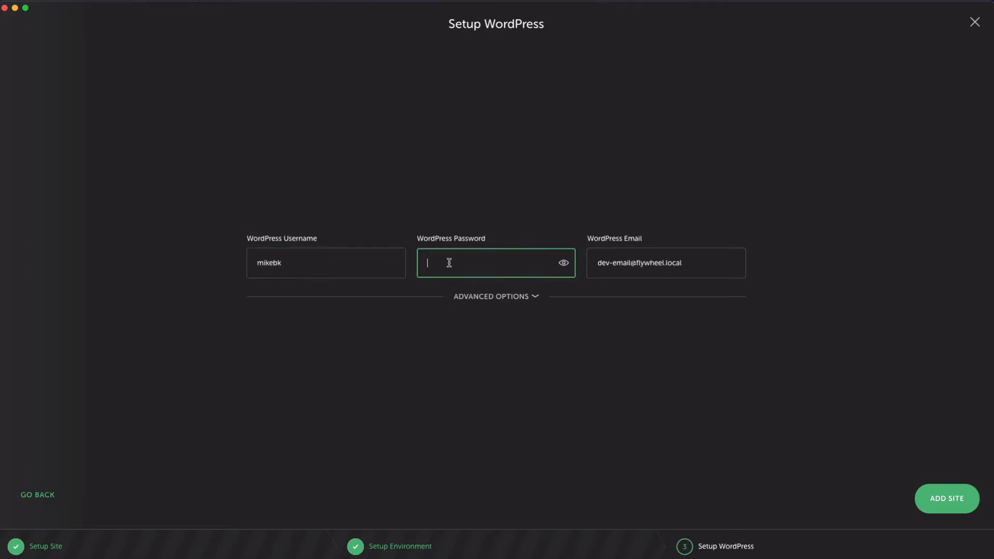
pyautogui.write('password')
pyautogui.moveTo(688, 261); pyautogui.dragTo(590, 260)
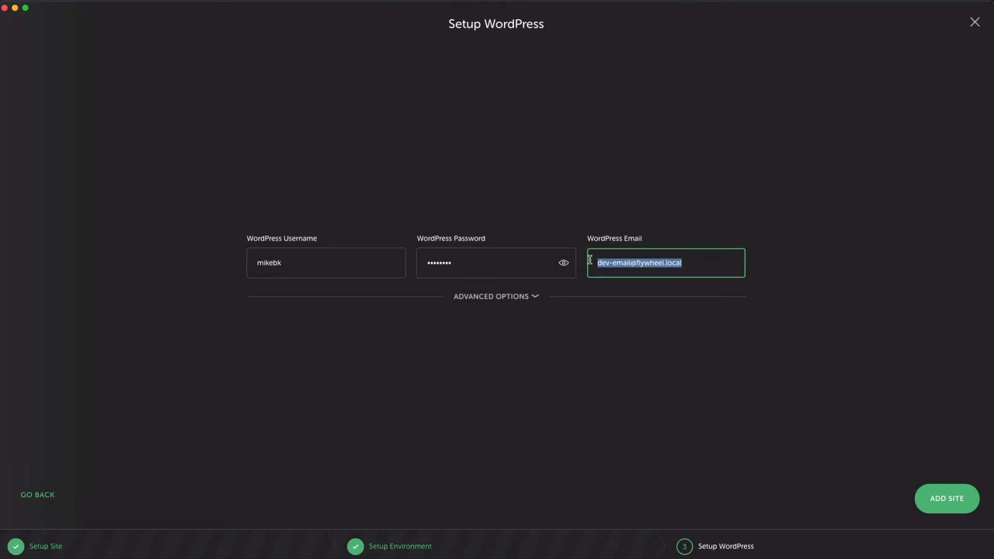
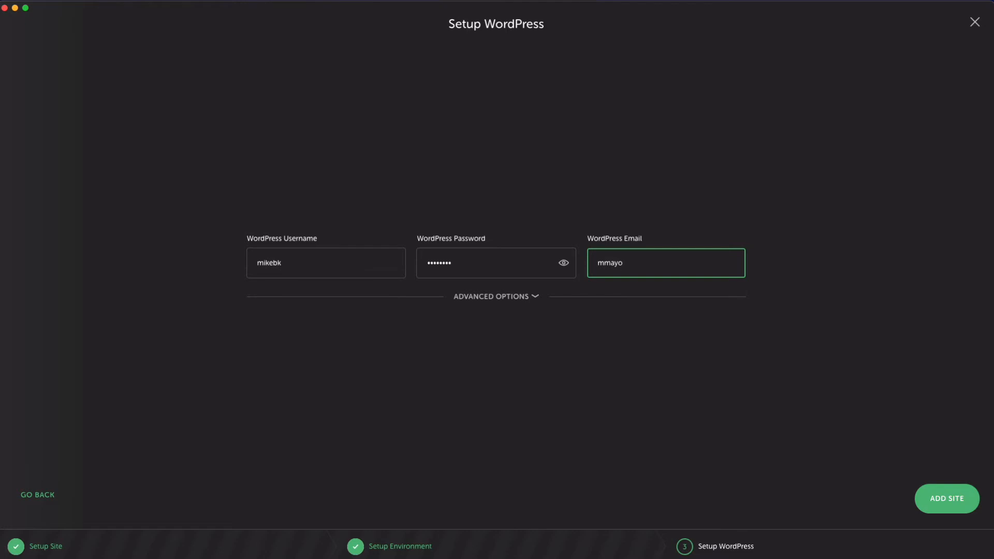
# Create the Dog Craze site, authorizing with your macOS password so it starts at dog-craze.local.
pyautogui.click(929, 496)
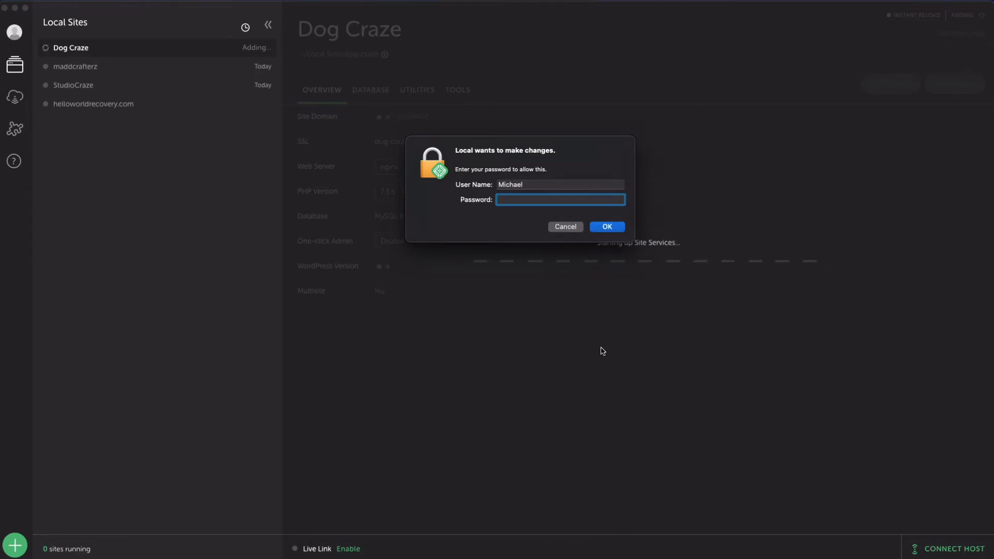
pyautogui.write('••')
pyautogui.press('Return')
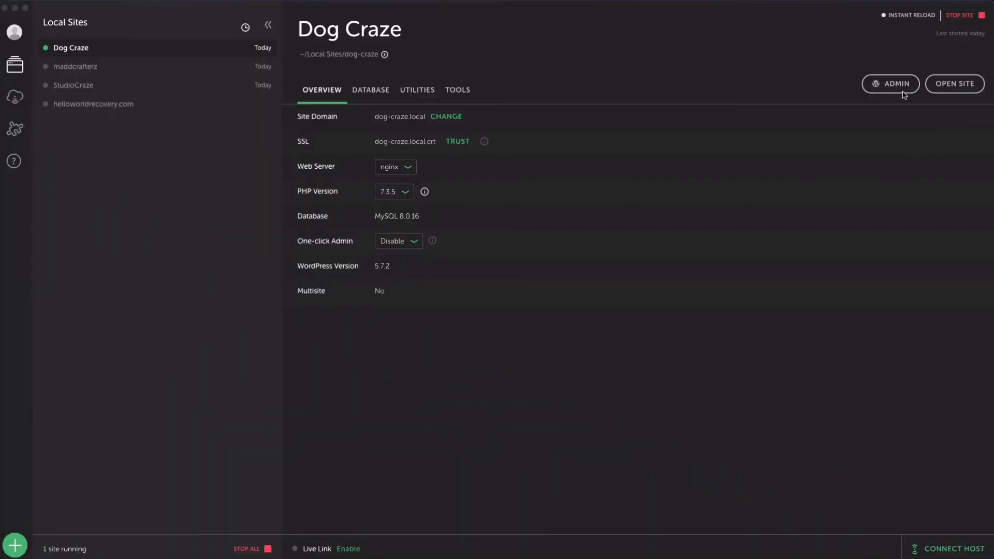
# Open Dog Craze's admin from Local and log in with the admin username and password.
pyautogui.click(888, 86)
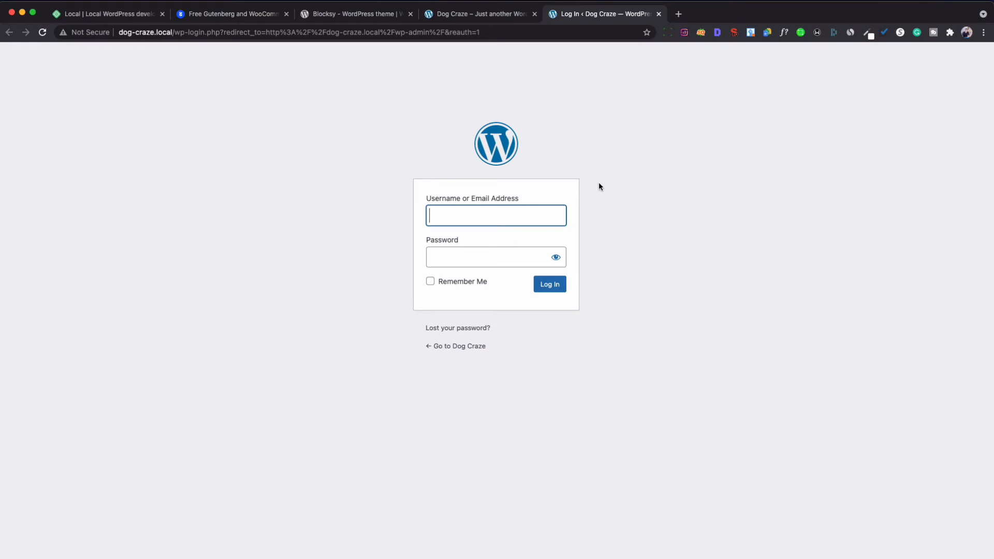
pyautogui.click(496, 213)
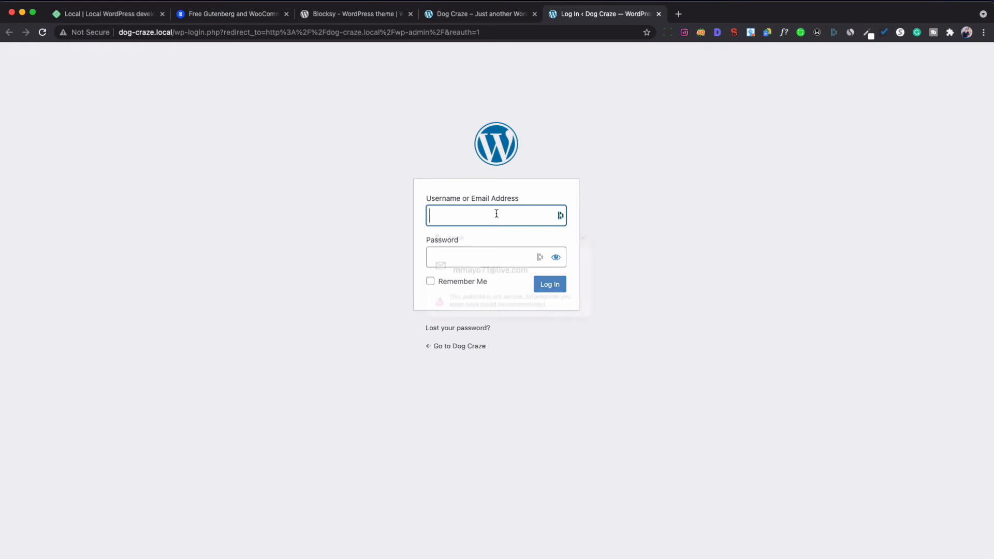
pyautogui.write('mi')
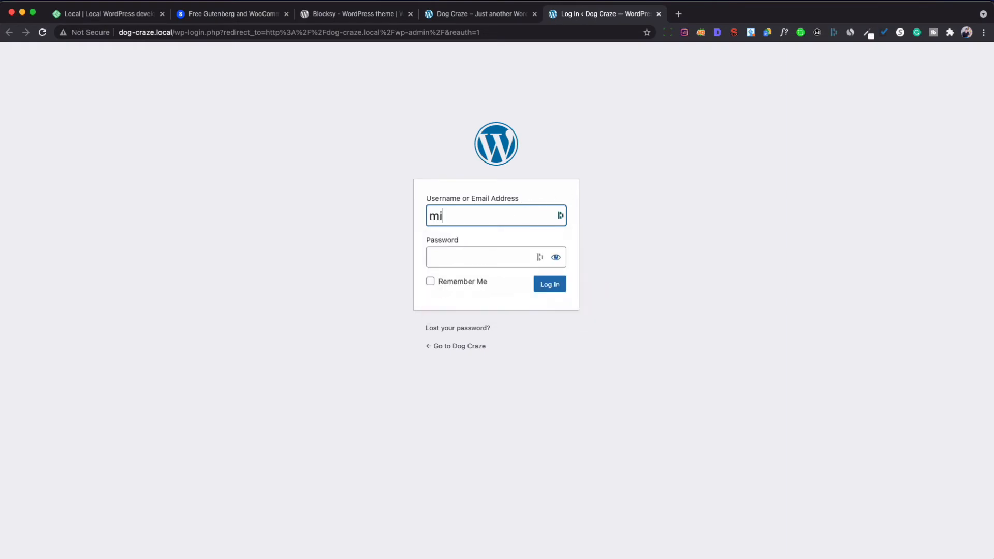
pyautogui.write('kebk')
pyautogui.click(481, 253)
pyautogui.write('********')
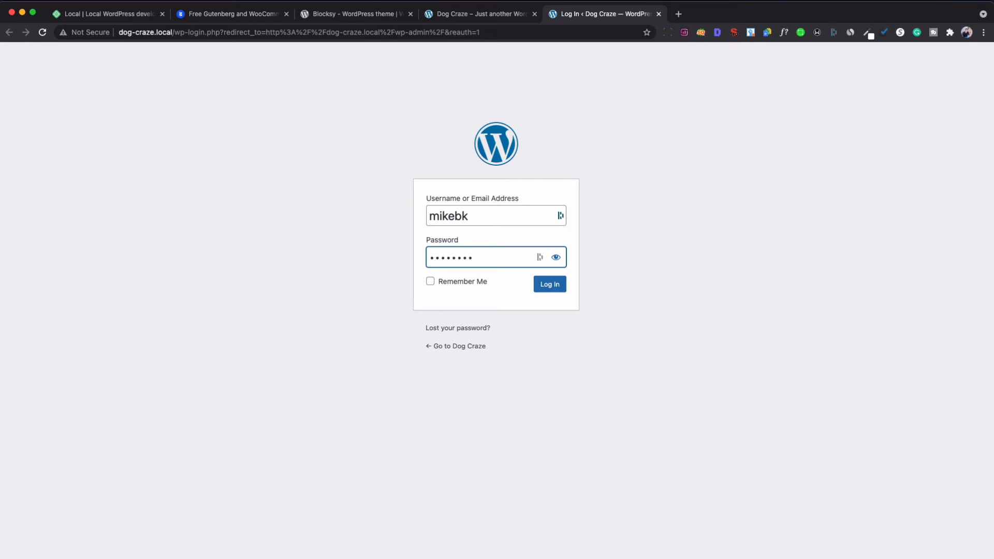
pyautogui.click(544, 284)
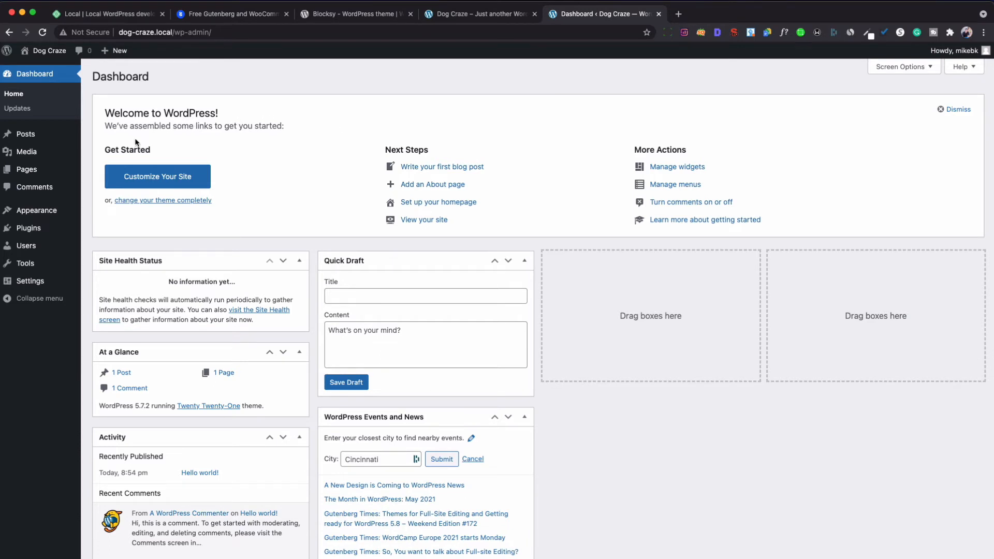
# Go to Appearance > Themes to see the three installed Twenty themes.
pyautogui.moveTo(28, 141)
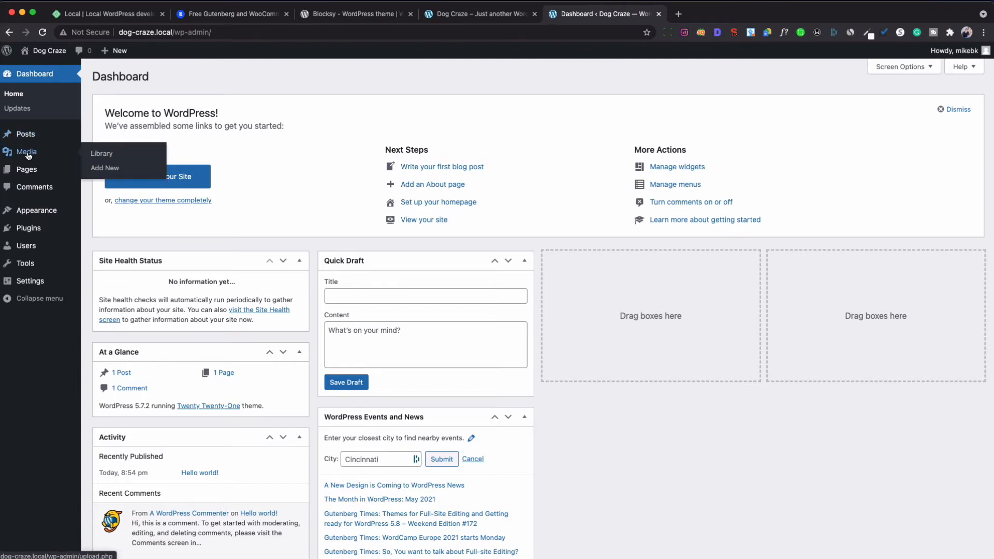
pyautogui.moveTo(23, 172)
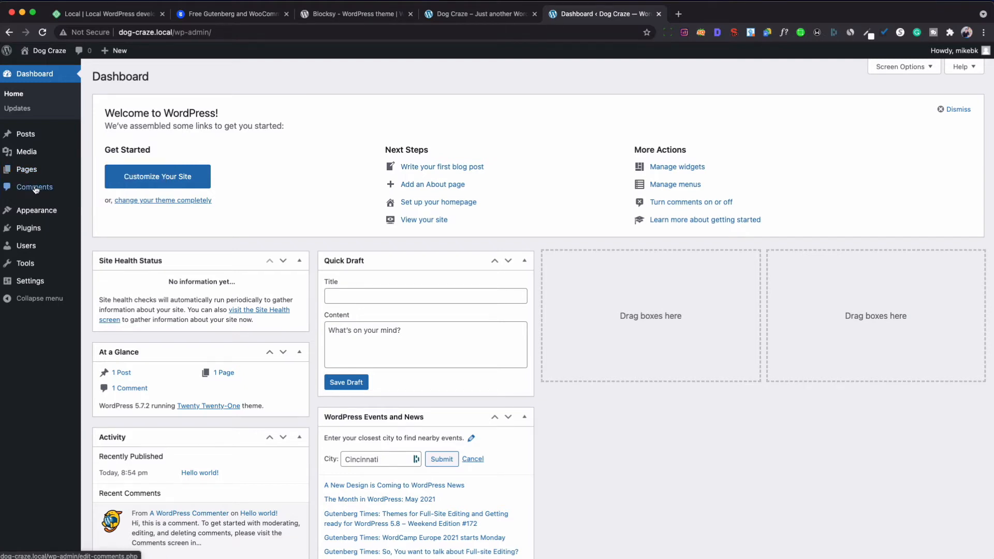
pyautogui.moveTo(27, 250)
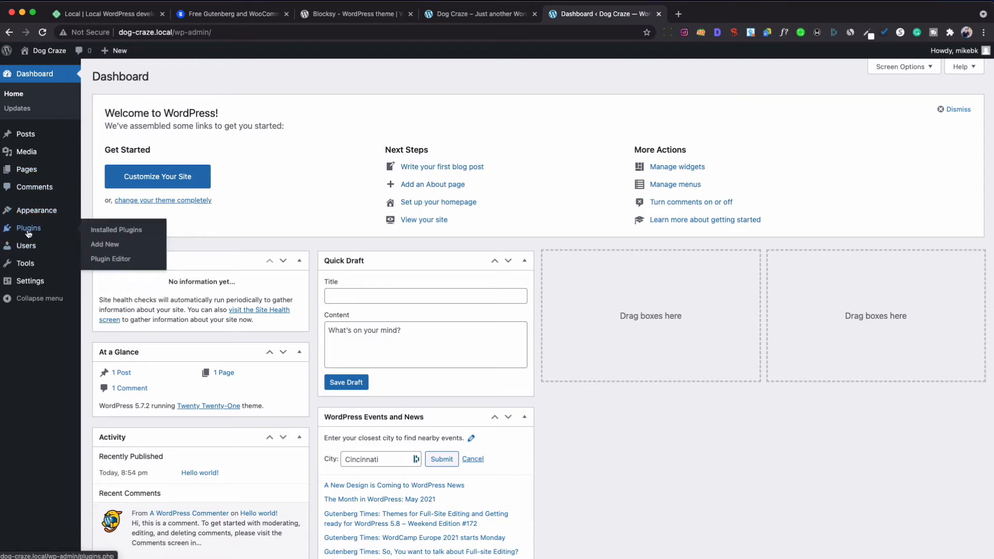
pyautogui.moveTo(19, 282)
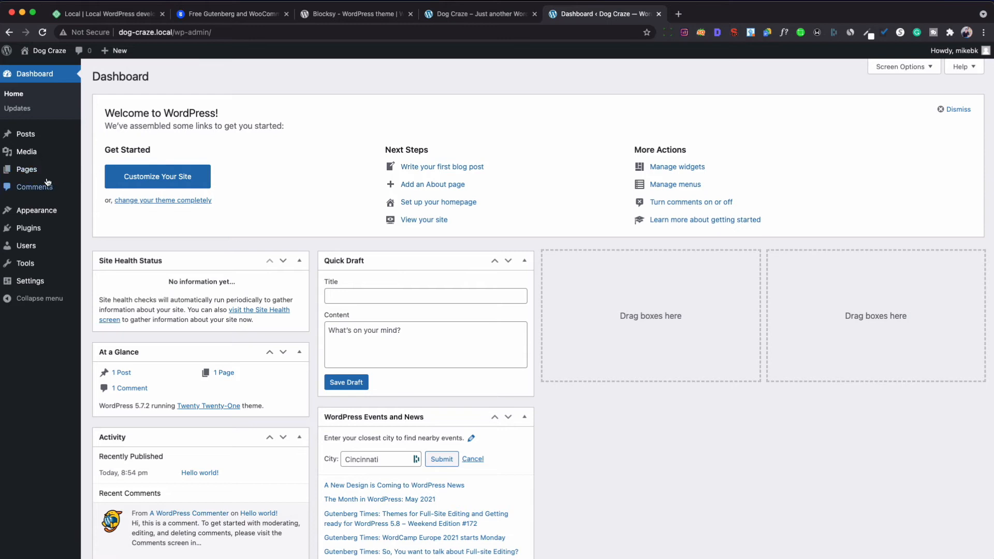
pyautogui.moveTo(46, 209)
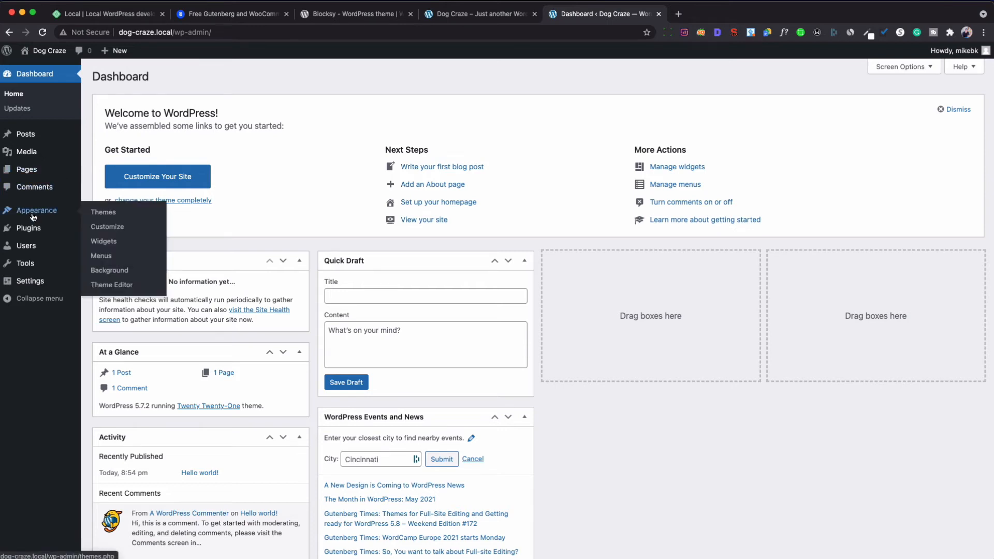
pyautogui.click(104, 213)
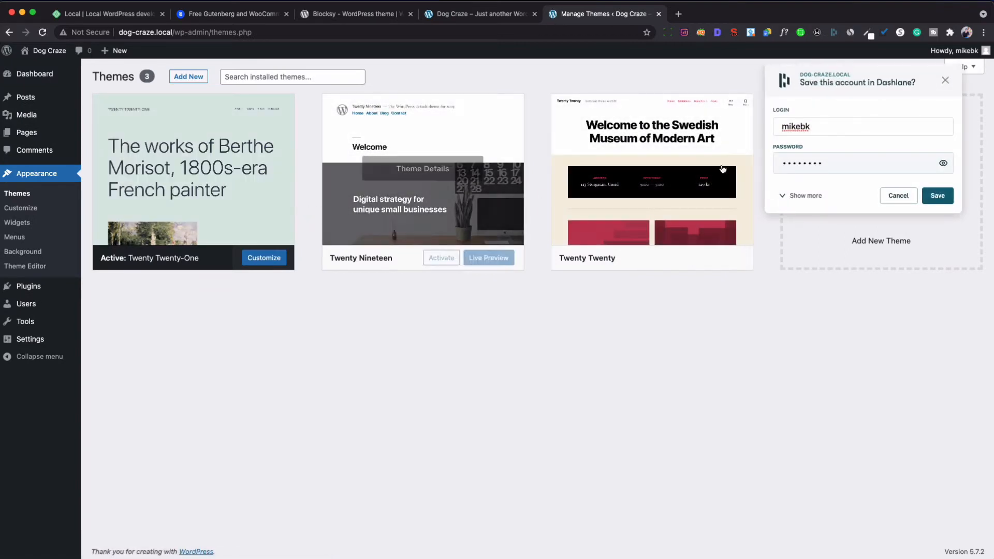
# Dismiss the save-login prompt and choose blocksy.1.8.3.2.zip in the Add Themes upload form.
pyautogui.click(945, 83)
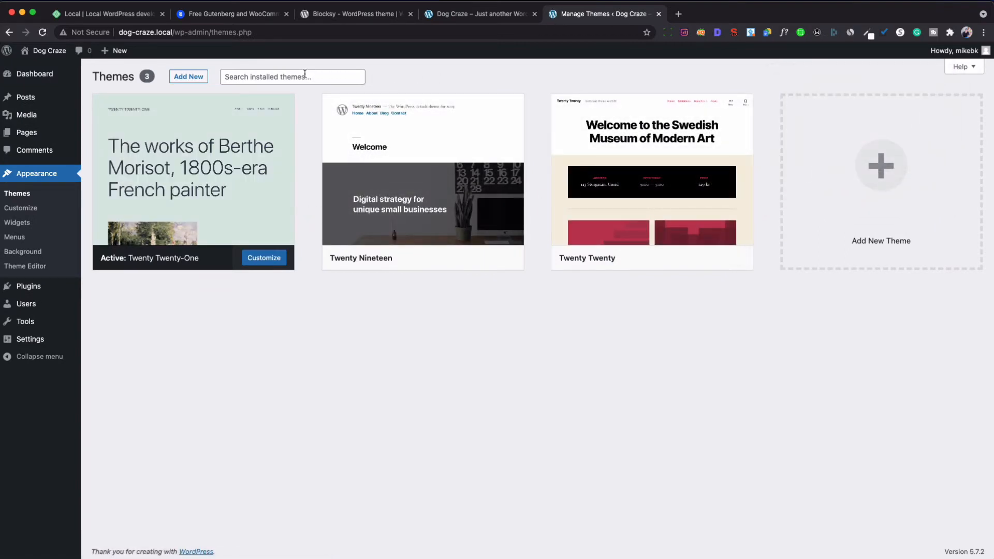
pyautogui.click(190, 78)
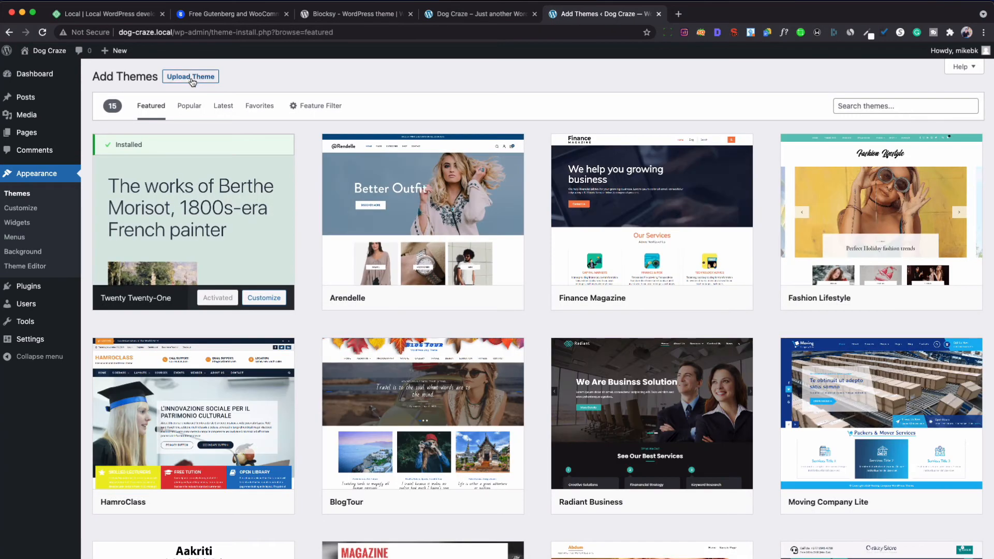
pyautogui.click(195, 79)
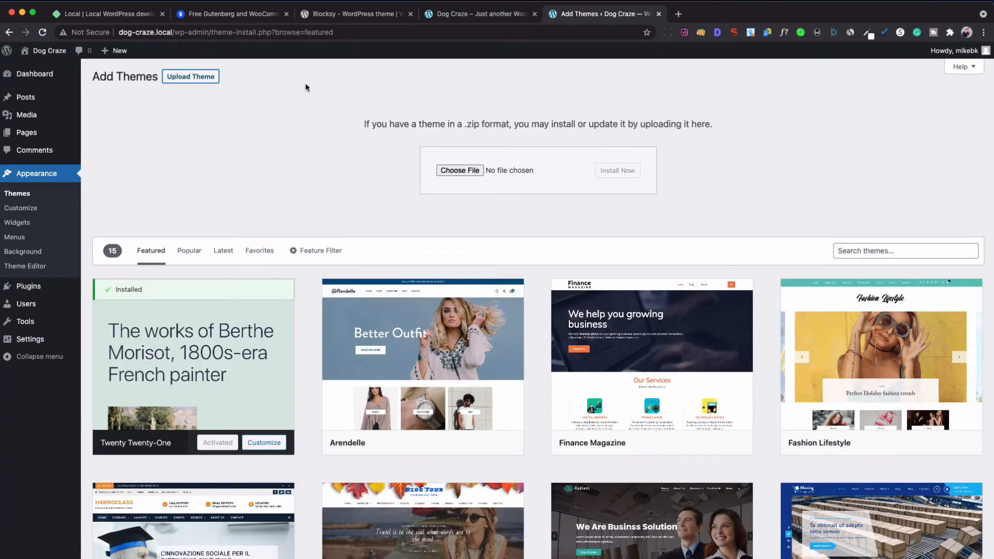
pyautogui.click(455, 173)
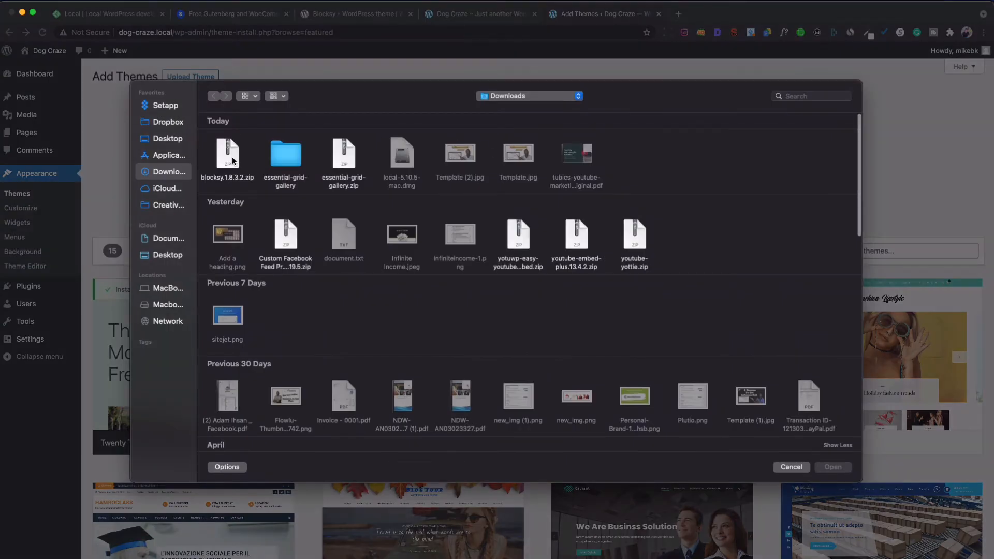
pyautogui.click(232, 160)
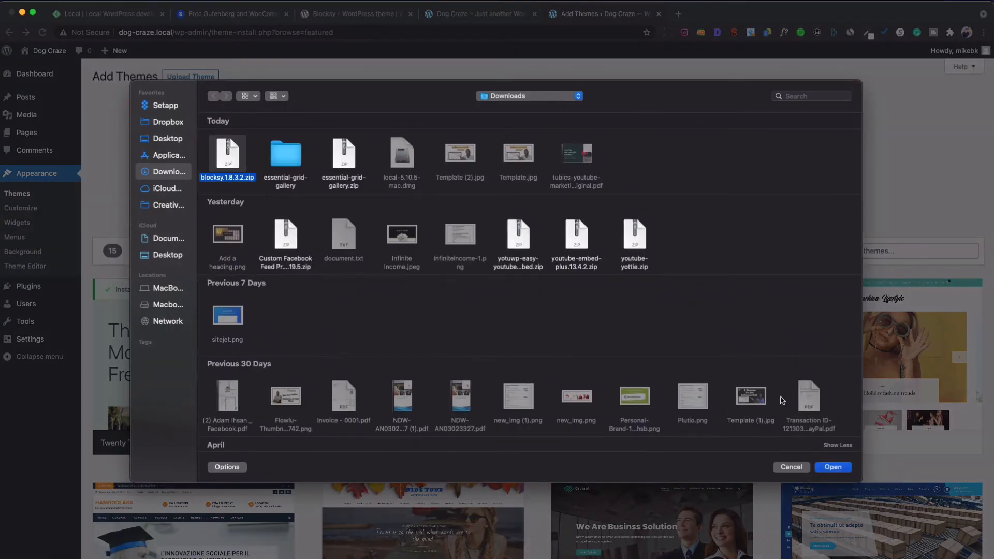
pyautogui.click(830, 467)
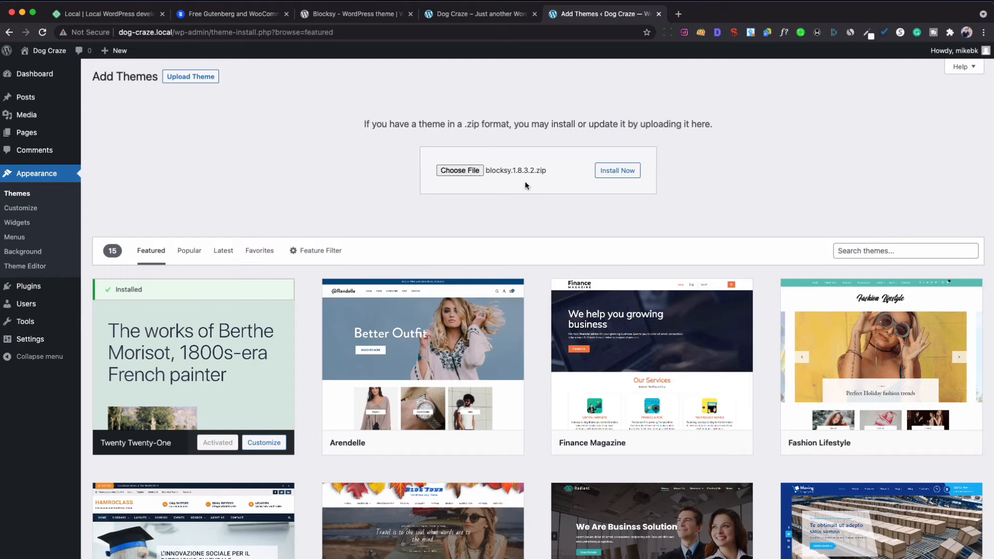
# Install the uploaded Blocksy theme package and activate Blocksy.
pyautogui.click(610, 176)
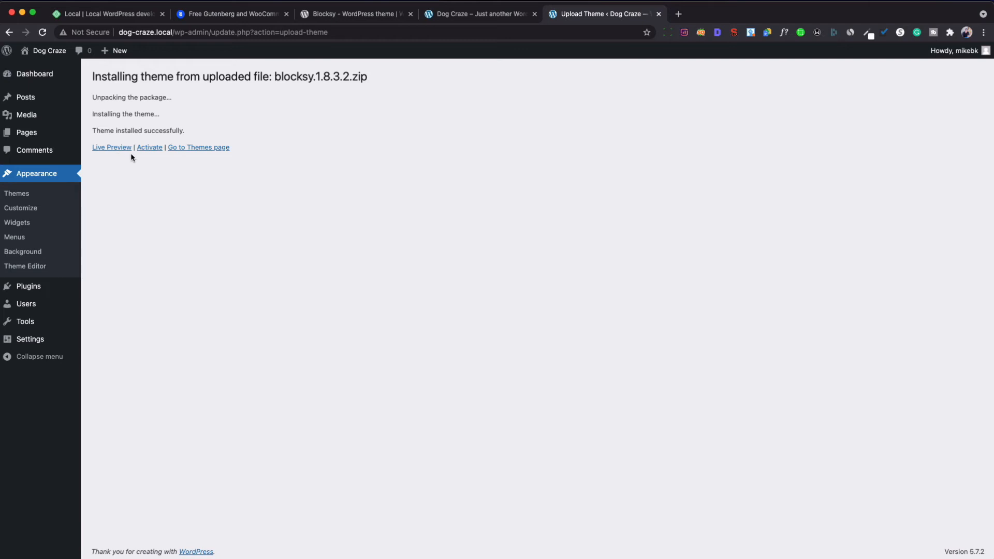
pyautogui.click(150, 149)
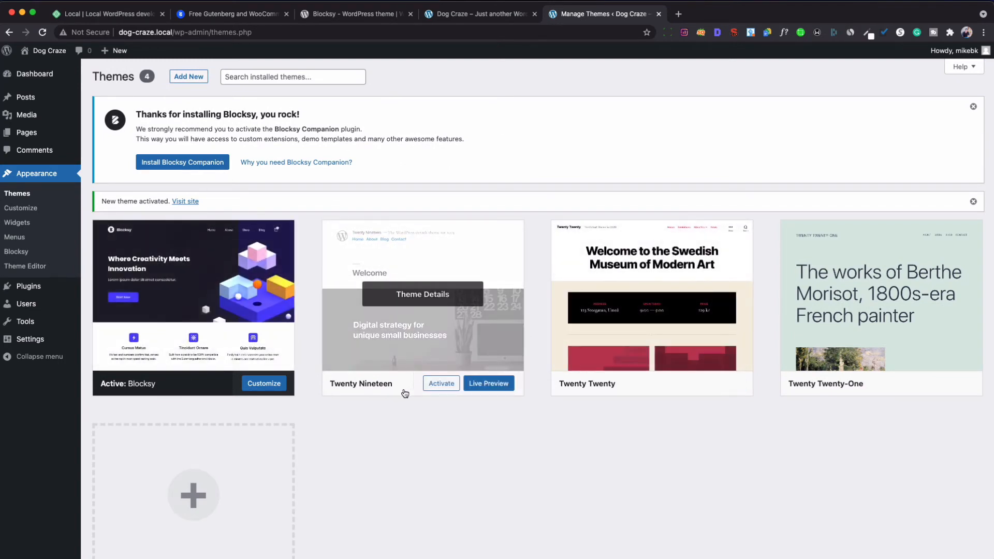
# Delete the Twenty Nineteen, Twenty Twenty and Twenty Twenty-One themes, leaving only Blocksy.
pyautogui.click(376, 392)
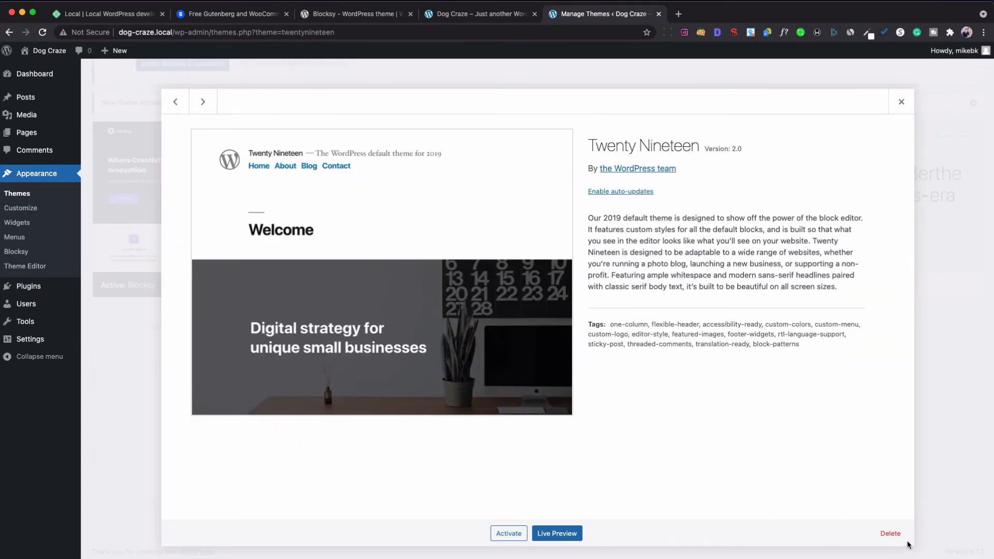
pyautogui.click(892, 535)
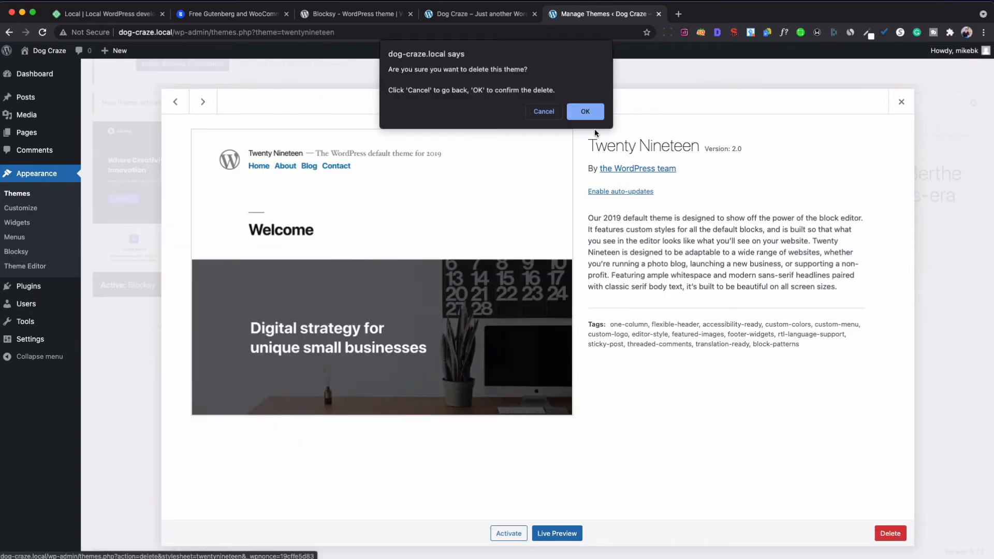
pyautogui.click(586, 114)
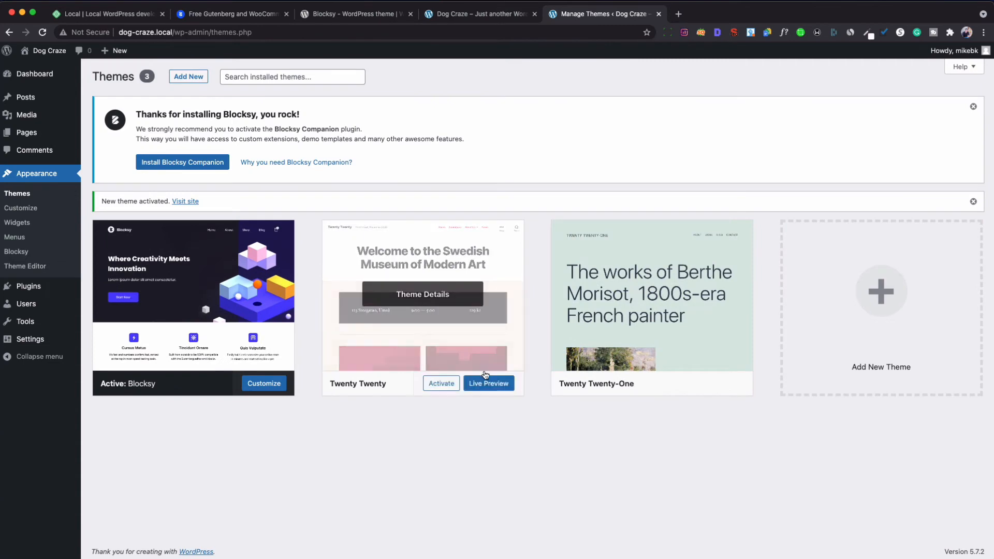
pyautogui.click(408, 388)
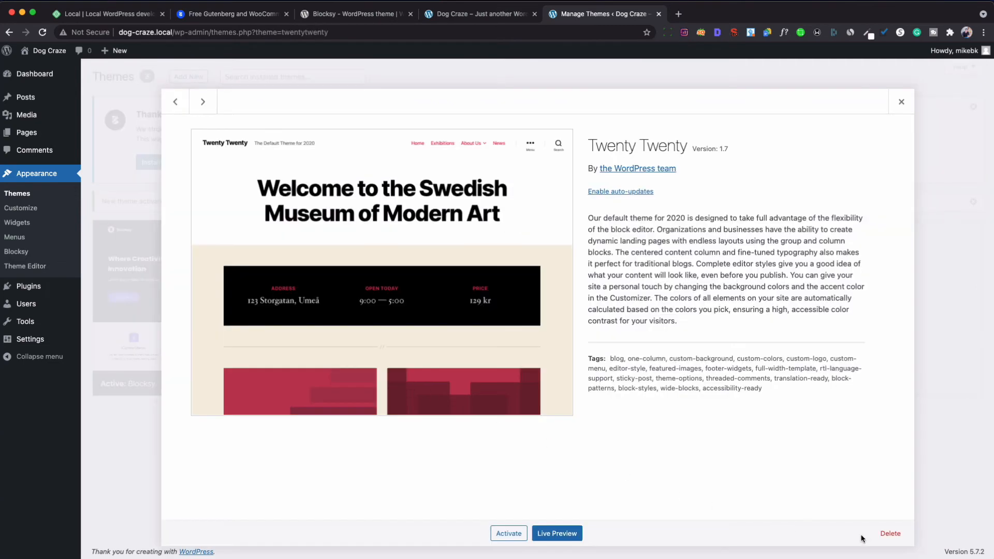
pyautogui.click(891, 534)
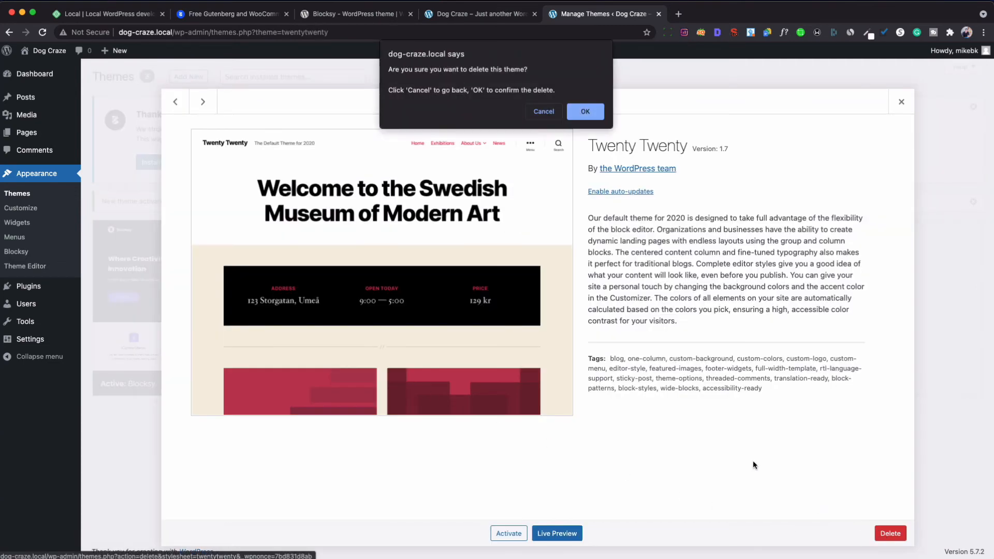
pyautogui.click(584, 111)
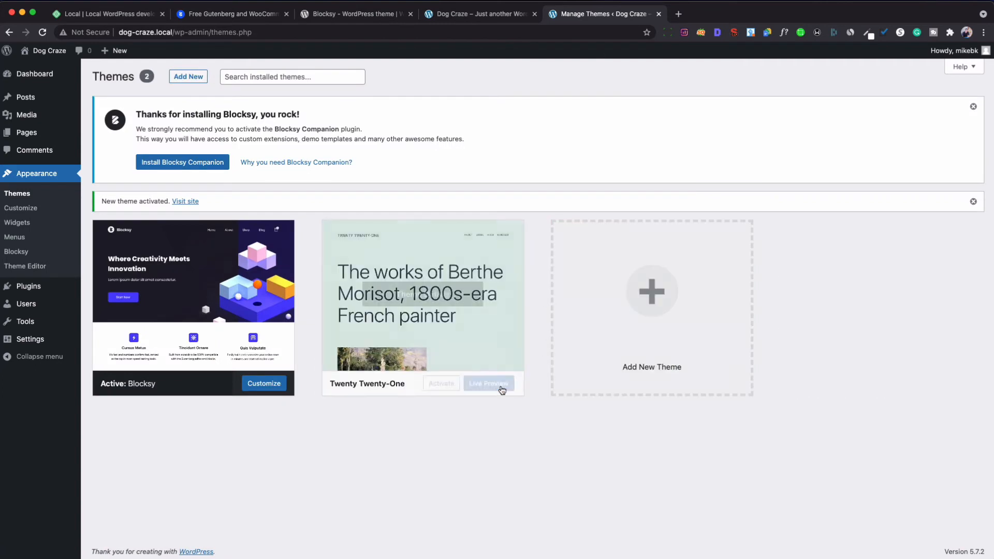
pyautogui.click(412, 391)
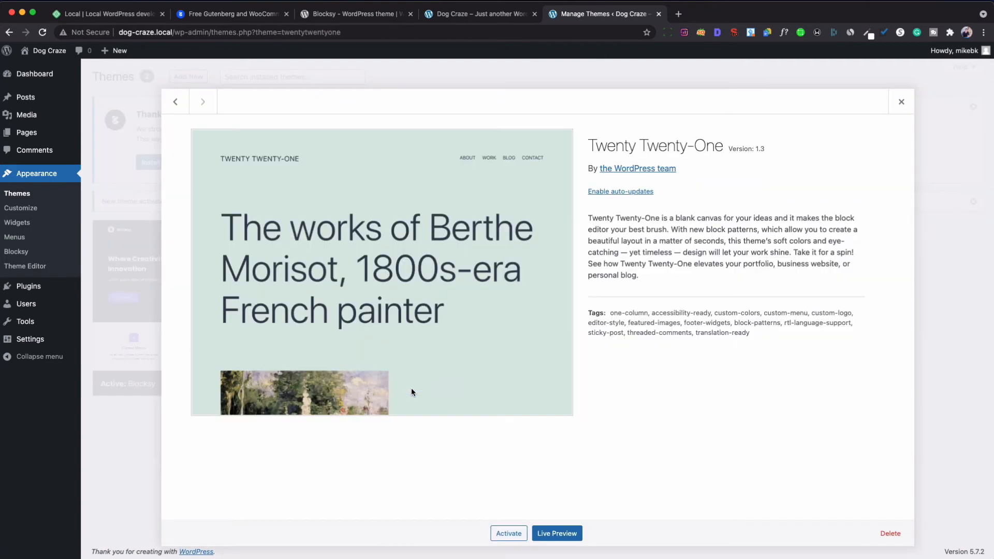
pyautogui.click(890, 534)
pyautogui.click(589, 114)
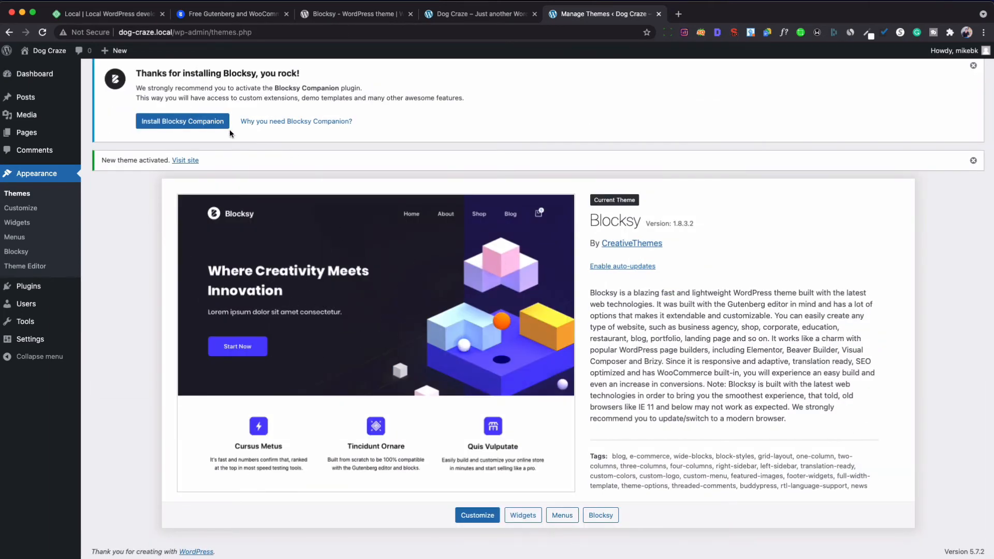
# Install and activate Blocksy Companion from the notice, then allow update notifications to reach the dashboard.
pyautogui.click(175, 124)
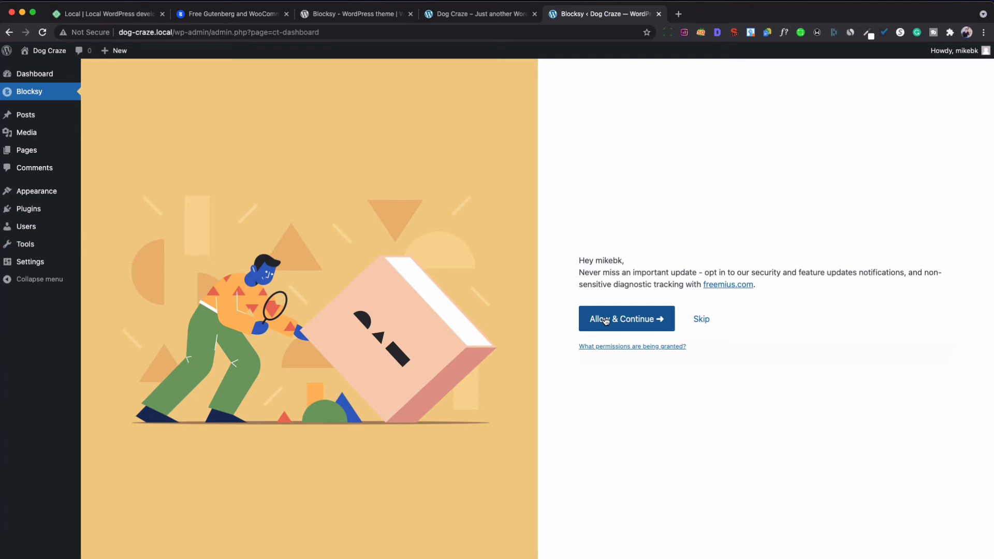
pyautogui.click(606, 320)
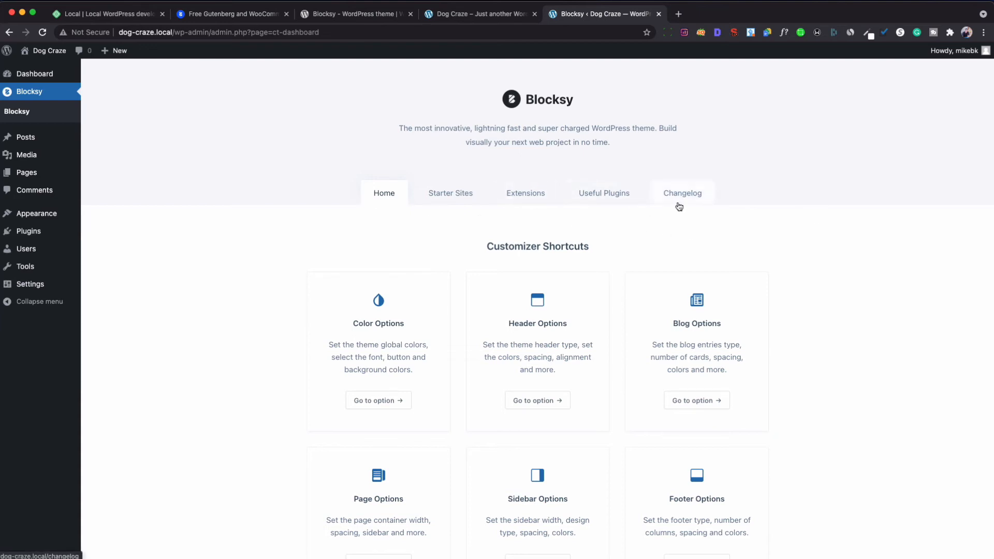
# Show the Blocksy starter sites and scroll through the available demo cards.
pyautogui.click(446, 198)
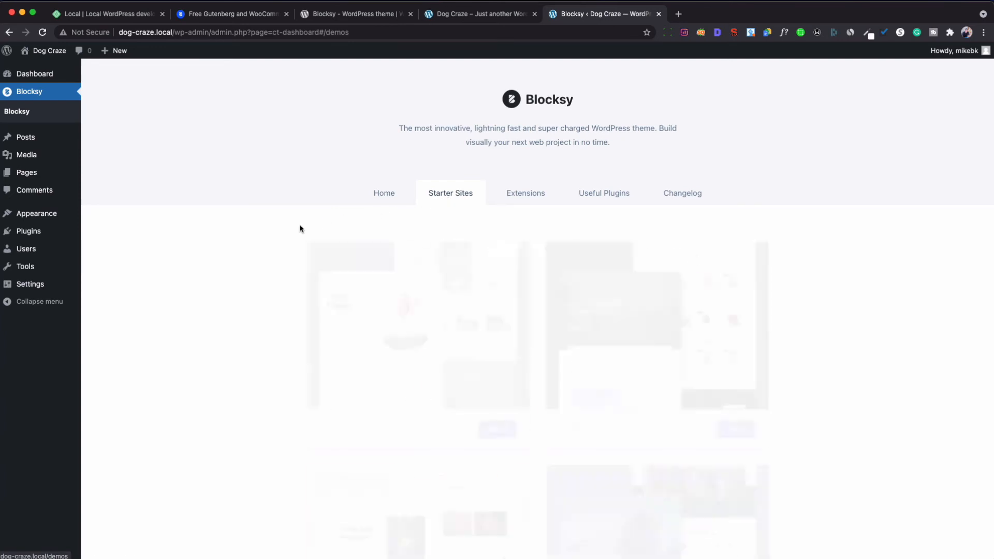
pyautogui.scroll(-2, 276, 234)
pyautogui.scroll(-2, 276, 233)
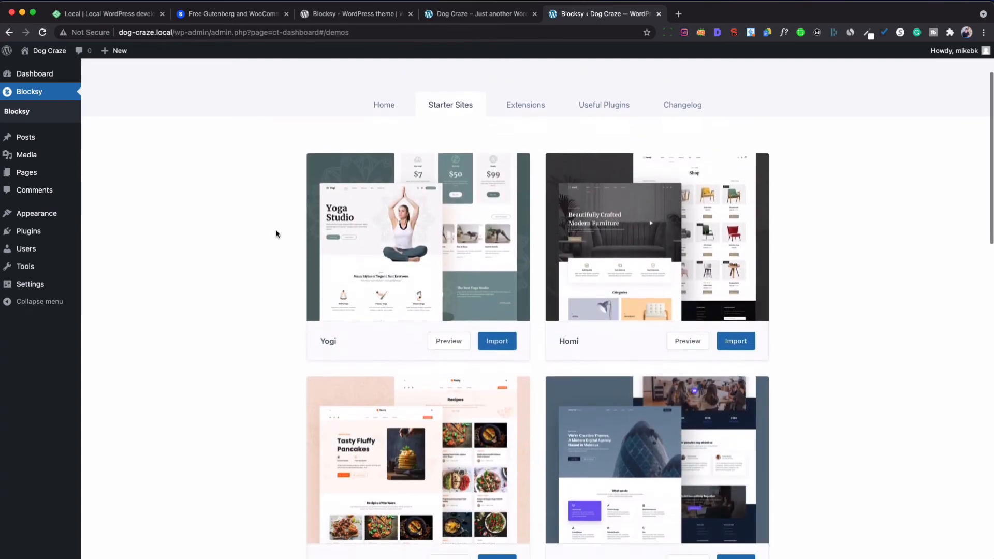
pyautogui.scroll(-2, 276, 234)
pyautogui.scroll(-6, 276, 233)
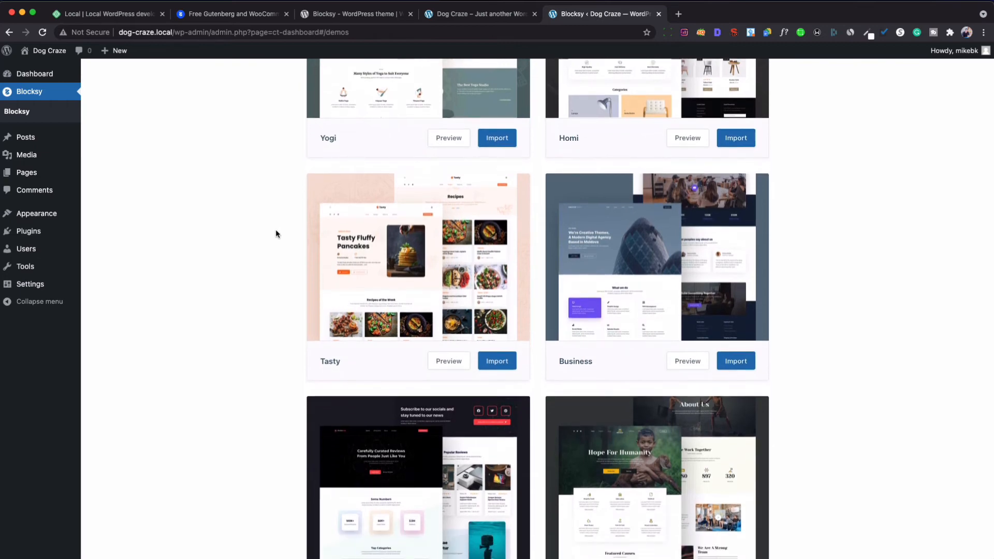
pyautogui.scroll(-6, 275, 233)
pyautogui.scroll(-5, 276, 234)
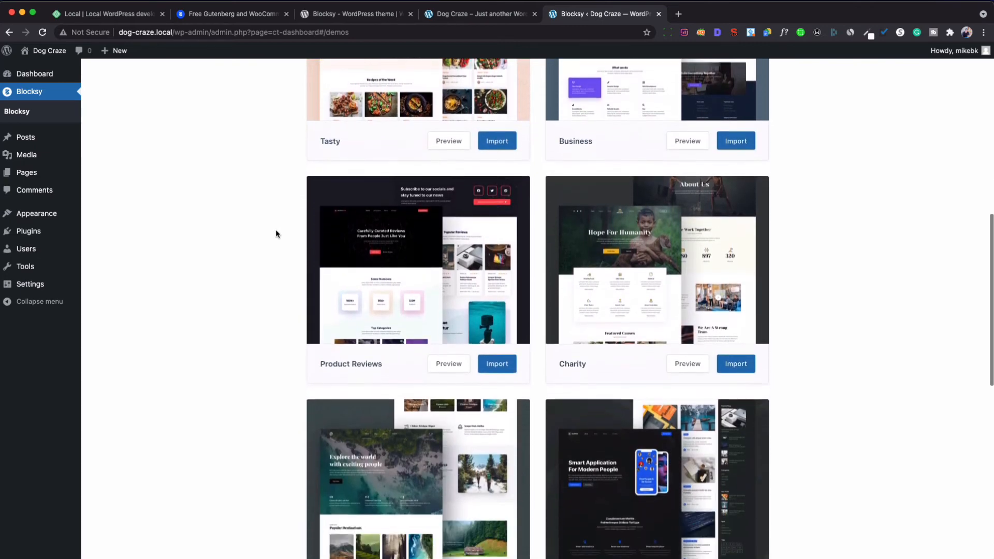
pyautogui.scroll(-1, 275, 233)
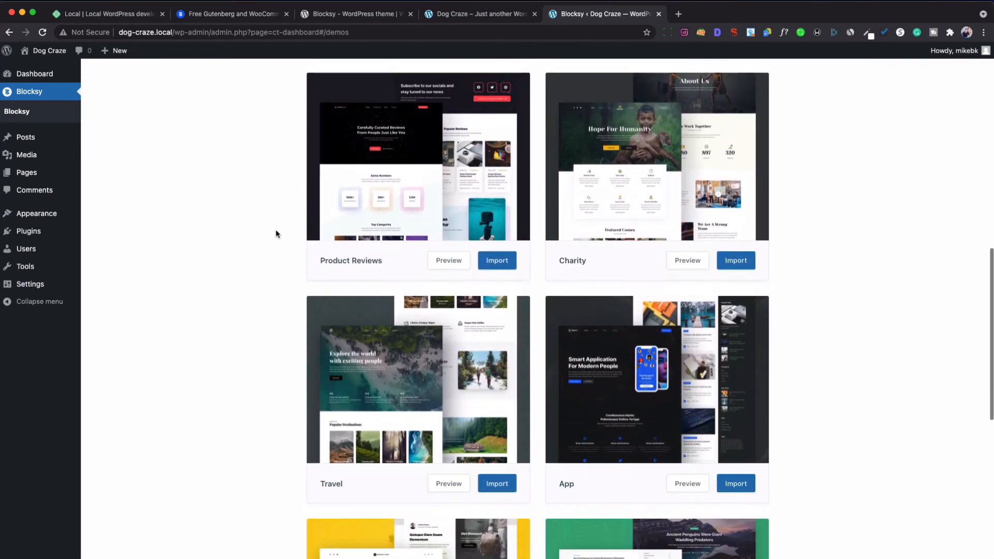
pyautogui.scroll(-2, 276, 234)
pyautogui.scroll(-8, 276, 231)
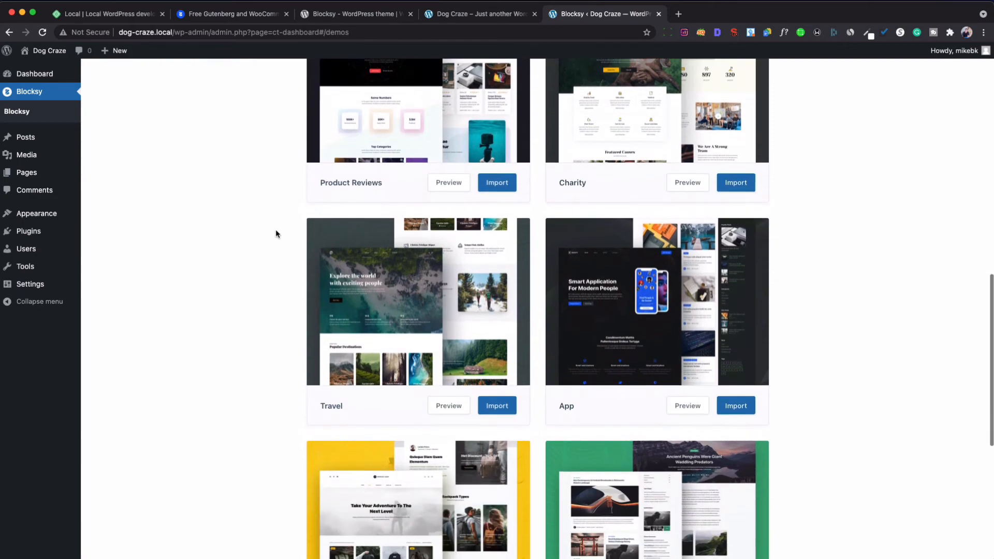
# Preview the Homi starter site demo in a new tab, then return to the Dog Craze admin.
pyautogui.scroll(20, 275, 233)
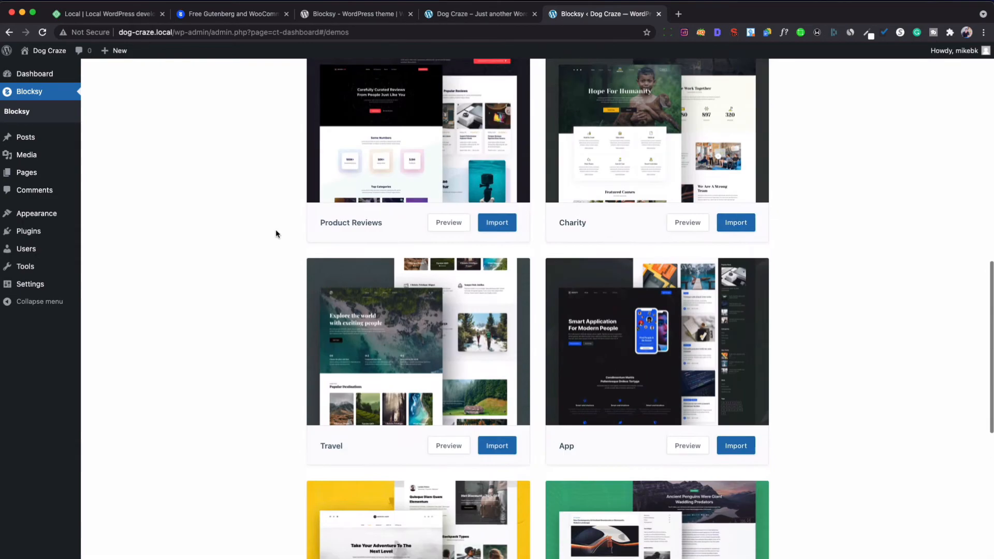
pyautogui.scroll(3, 276, 233)
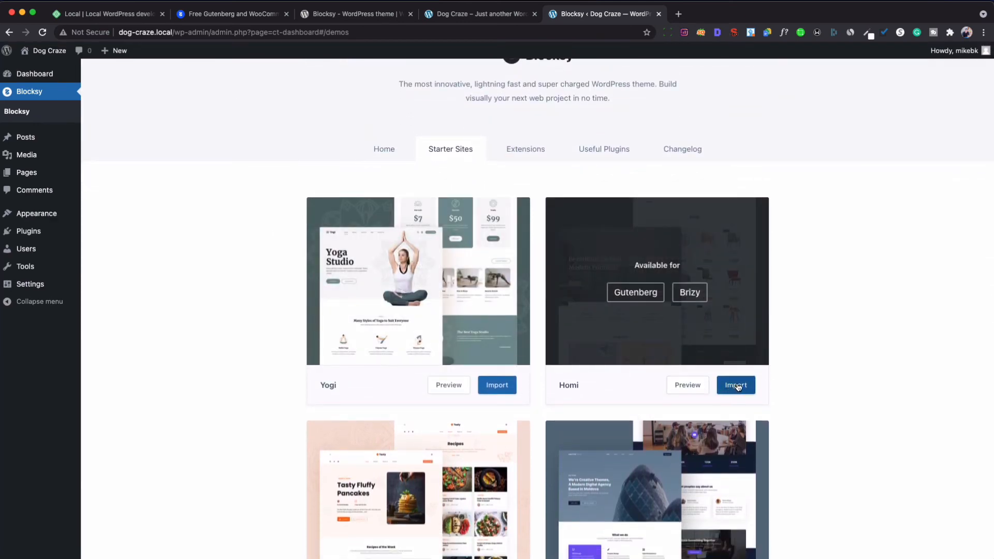
pyautogui.click(692, 383)
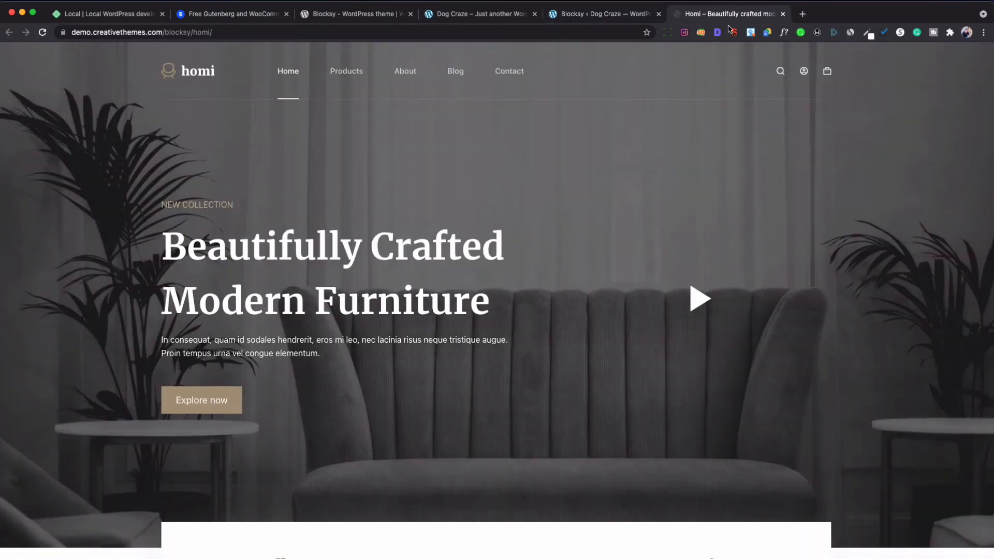
pyautogui.click(596, 14)
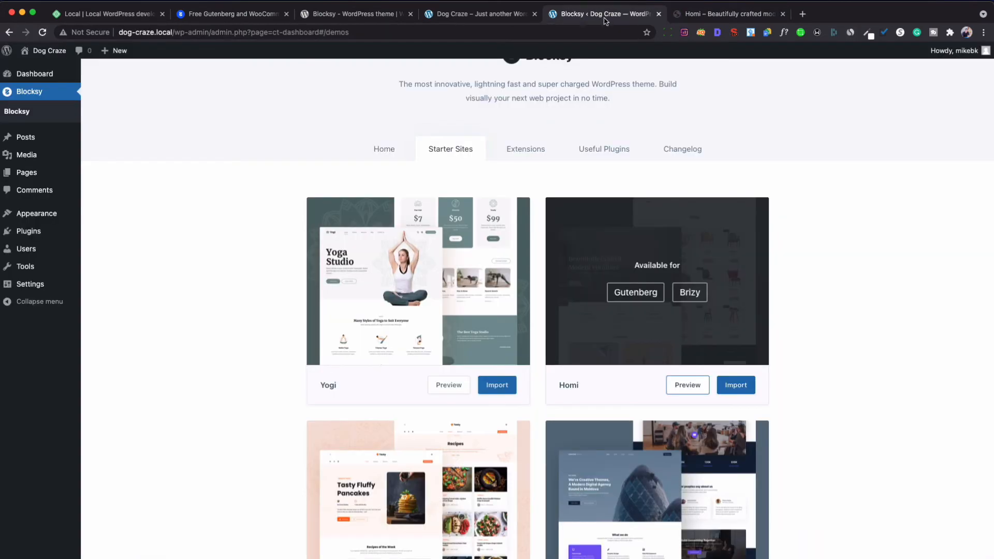
# Import Homi with the child theme, Gutenberg builder, required plugins and all content.
pyautogui.click(736, 384)
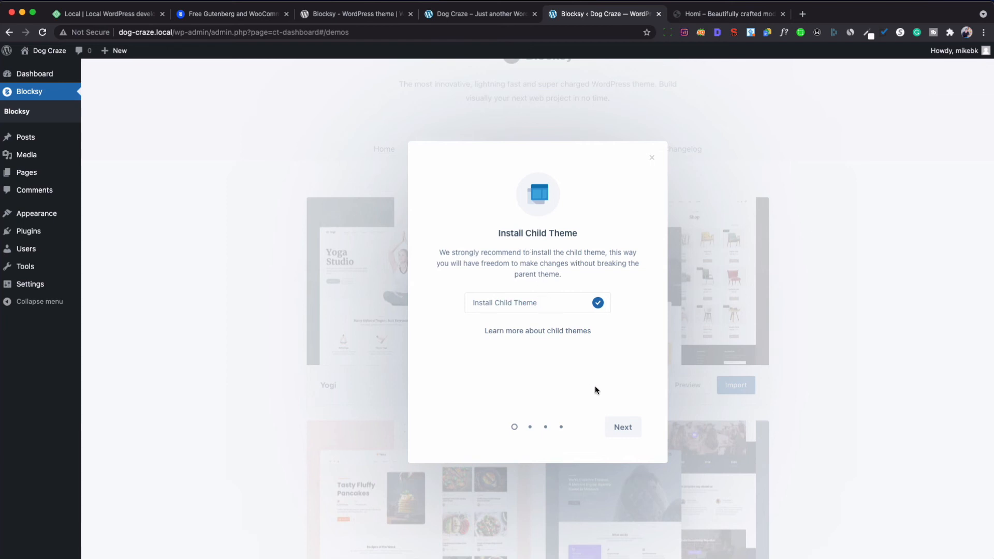
pyautogui.click(631, 432)
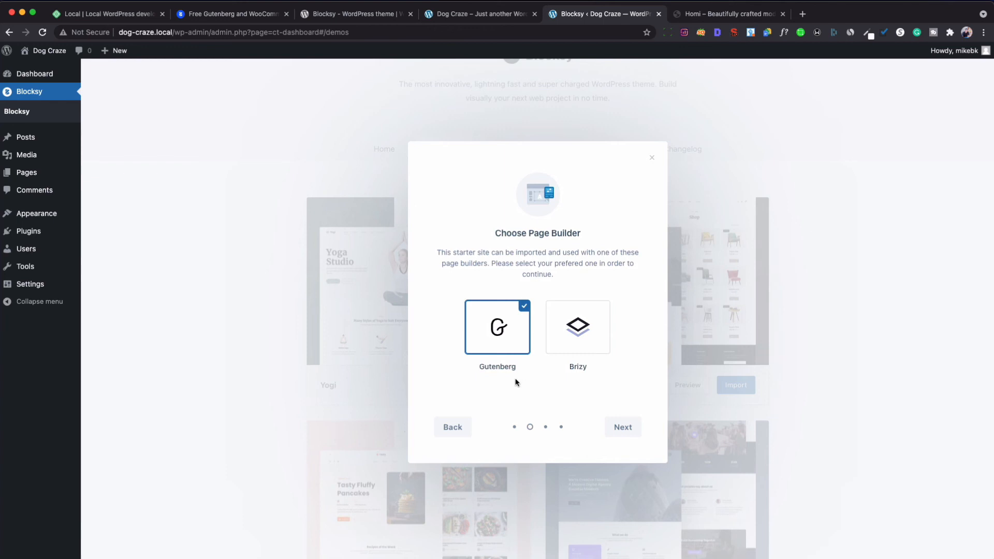
pyautogui.click(624, 429)
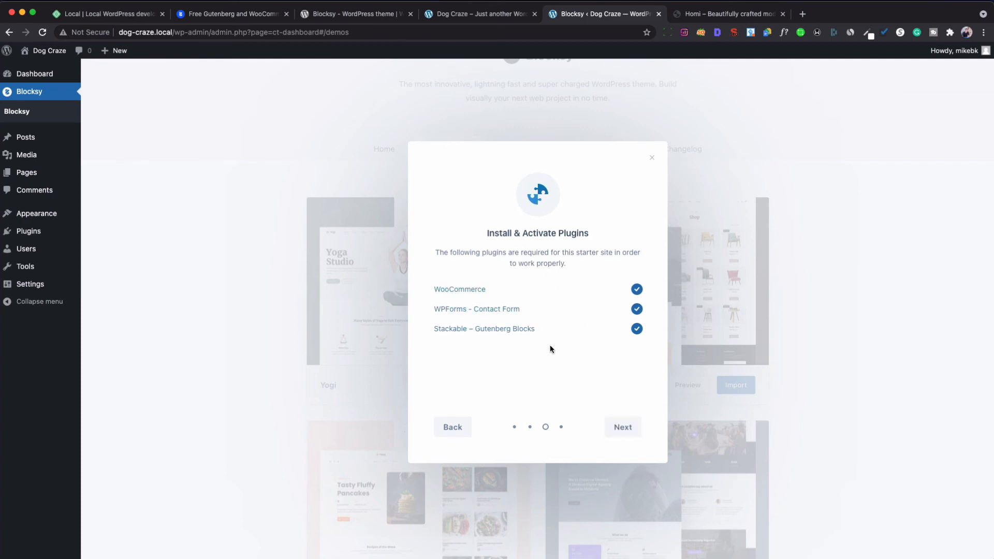
pyautogui.click(624, 428)
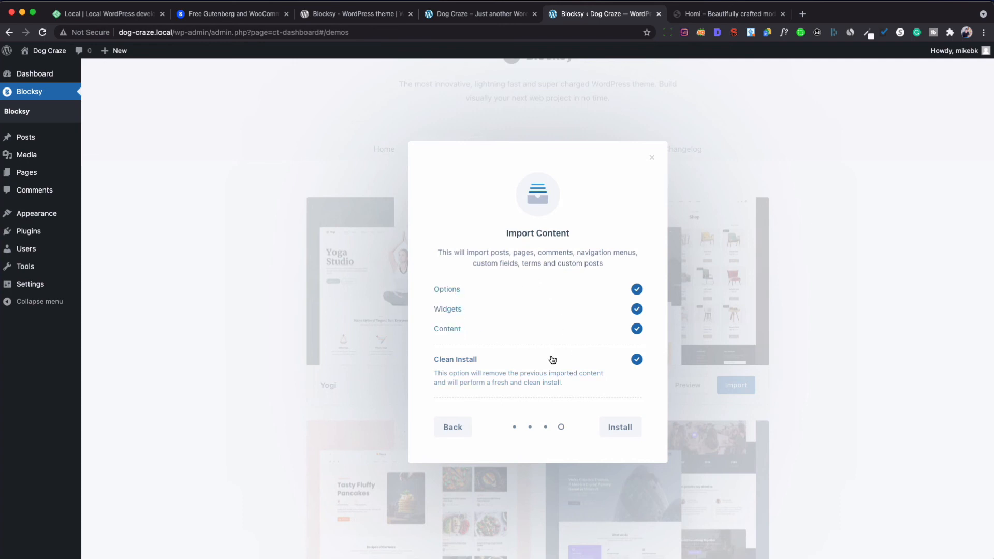
pyautogui.click(611, 427)
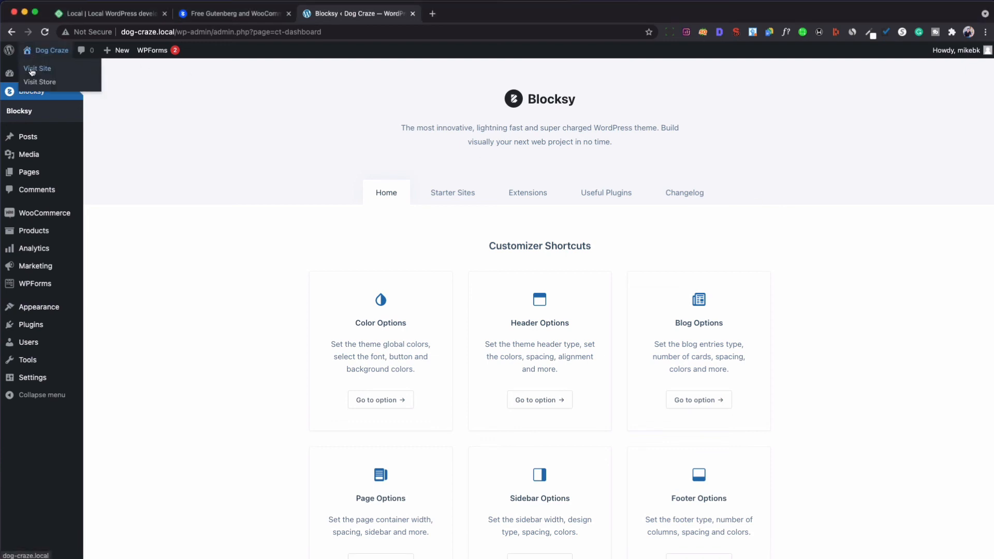
# Visit the Dog Craze front end and scroll through the imported Homi home page.
pyautogui.click(32, 70)
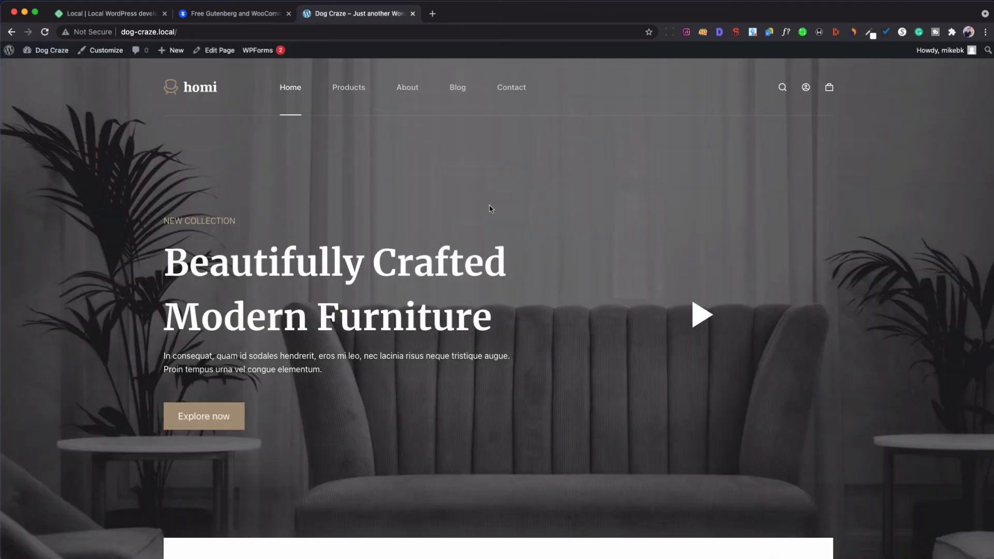
pyautogui.scroll(-3, 491, 206)
pyautogui.scroll(-10, 491, 206)
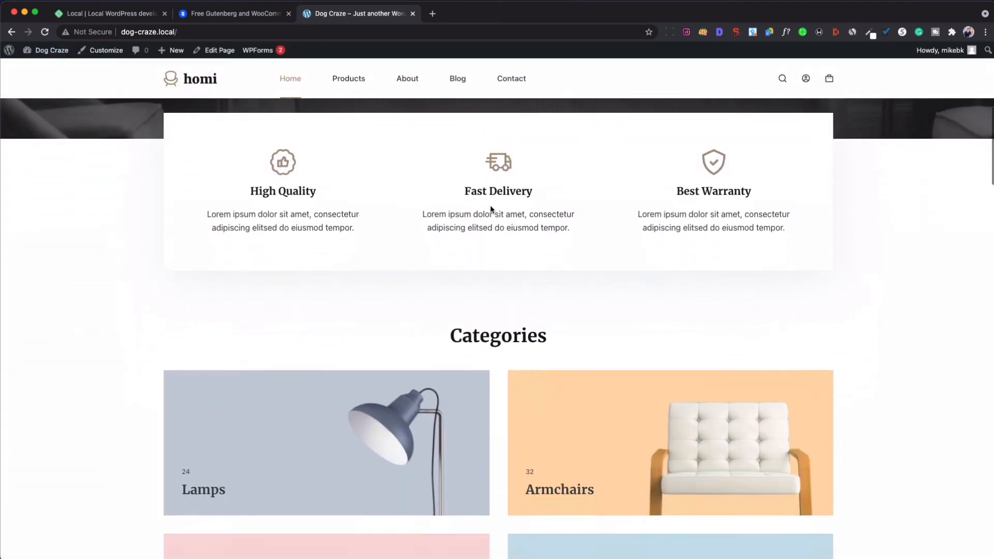
pyautogui.scroll(15, 492, 209)
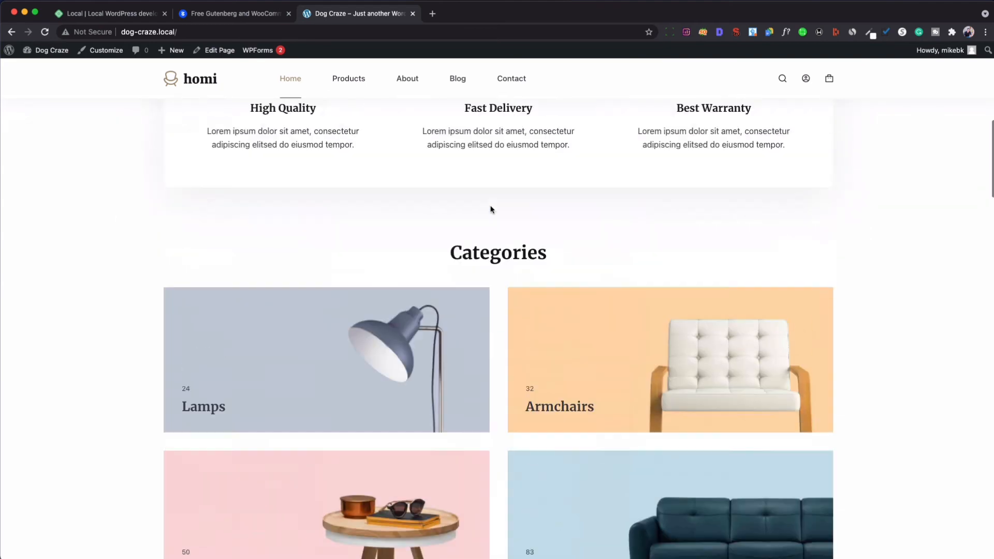